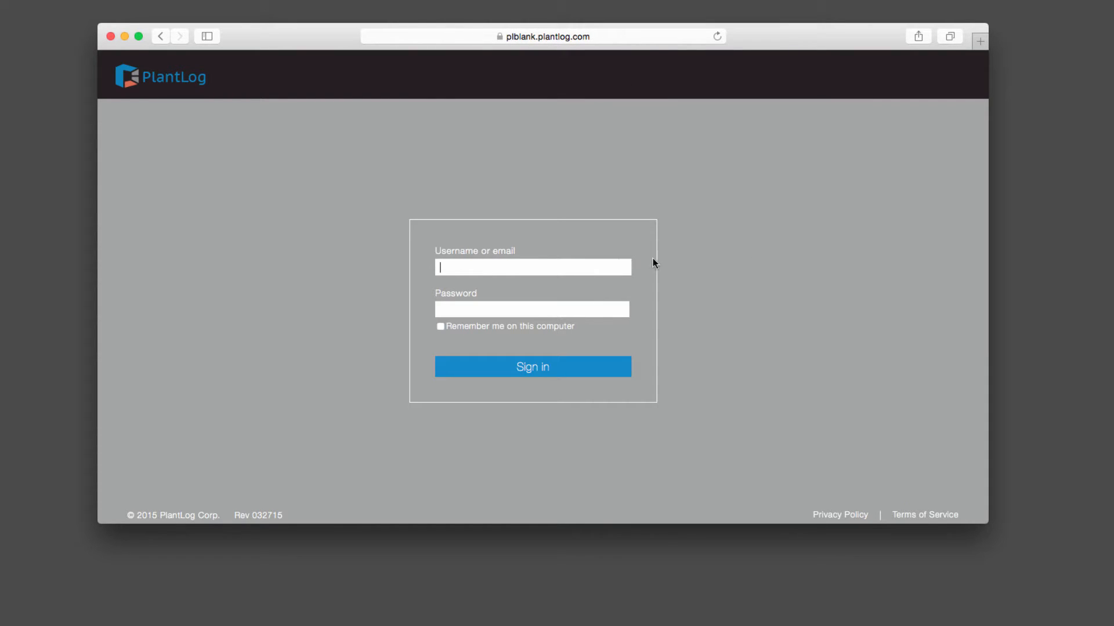
Step: Sign in to PlantLog with the admin account's username and password
{"action": "key", "text": "Tab"}
{"action": "type", "text": "•••••••••"}
{"action": "left_click", "coordinate": [569, 367]}
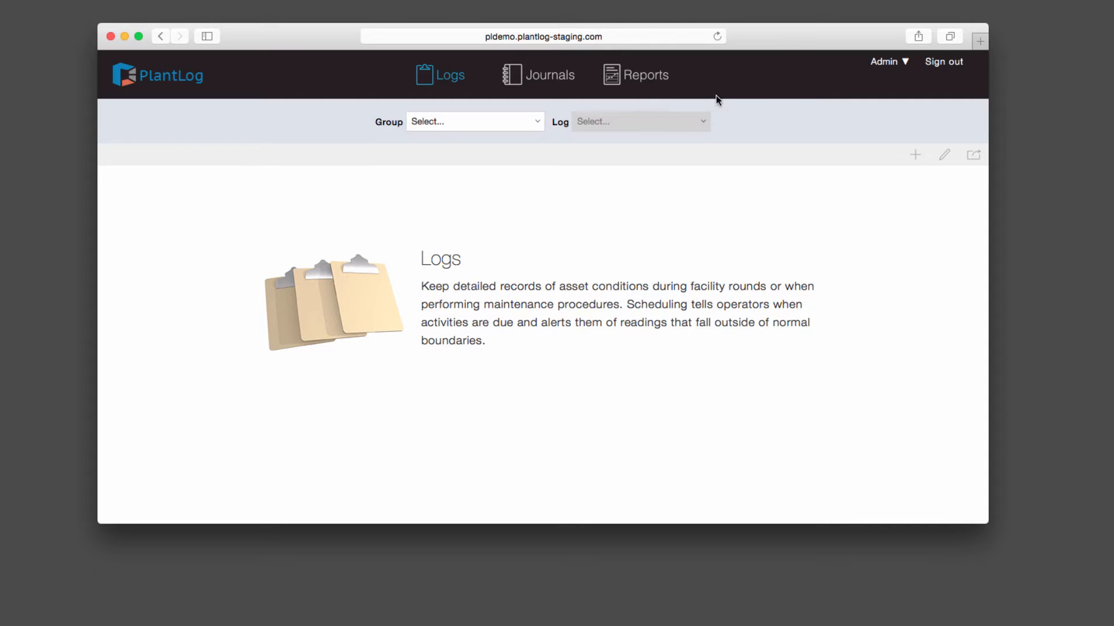
Step: Go to Admin > Logs Workflow and bring up the add menu above the empty Layout panel
{"action": "left_click", "coordinate": [907, 63]}
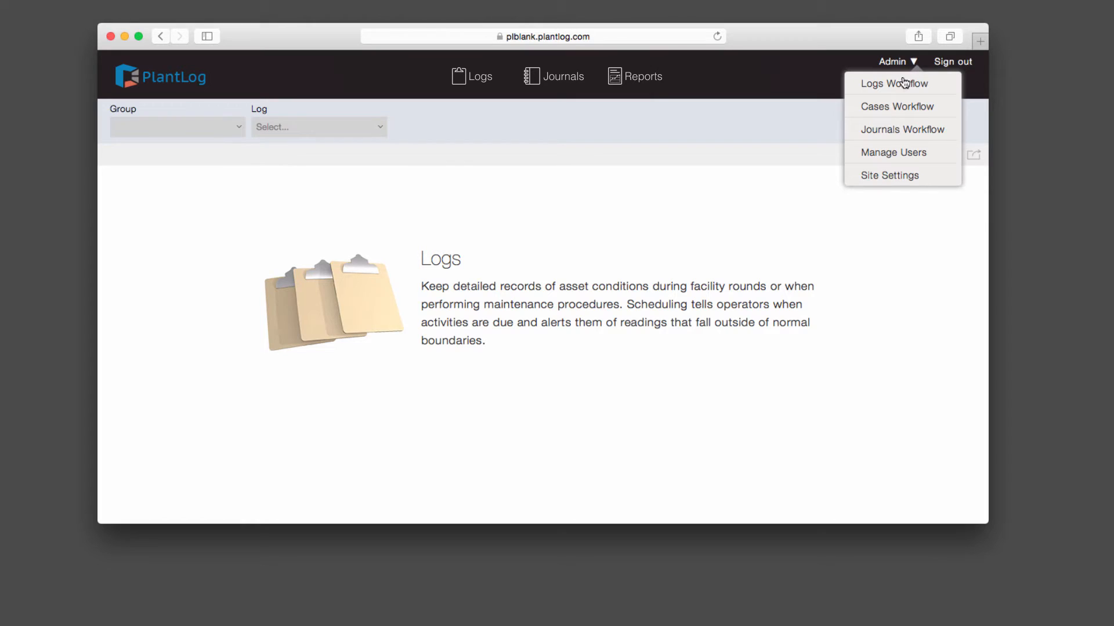
{"action": "left_click", "coordinate": [903, 83]}
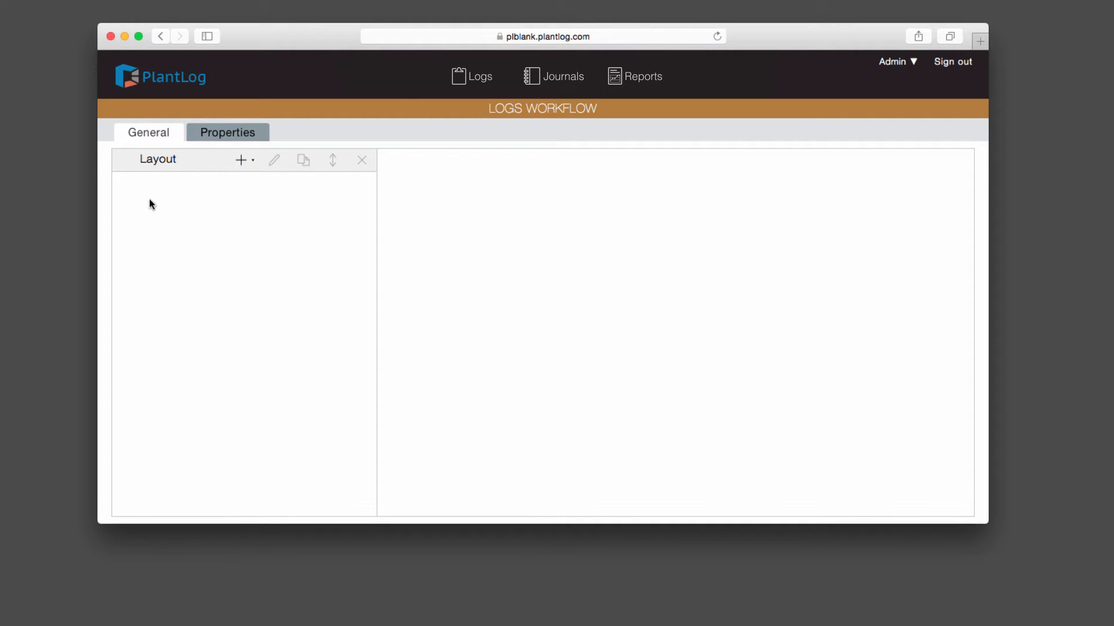
{"action": "left_click", "coordinate": [239, 165]}
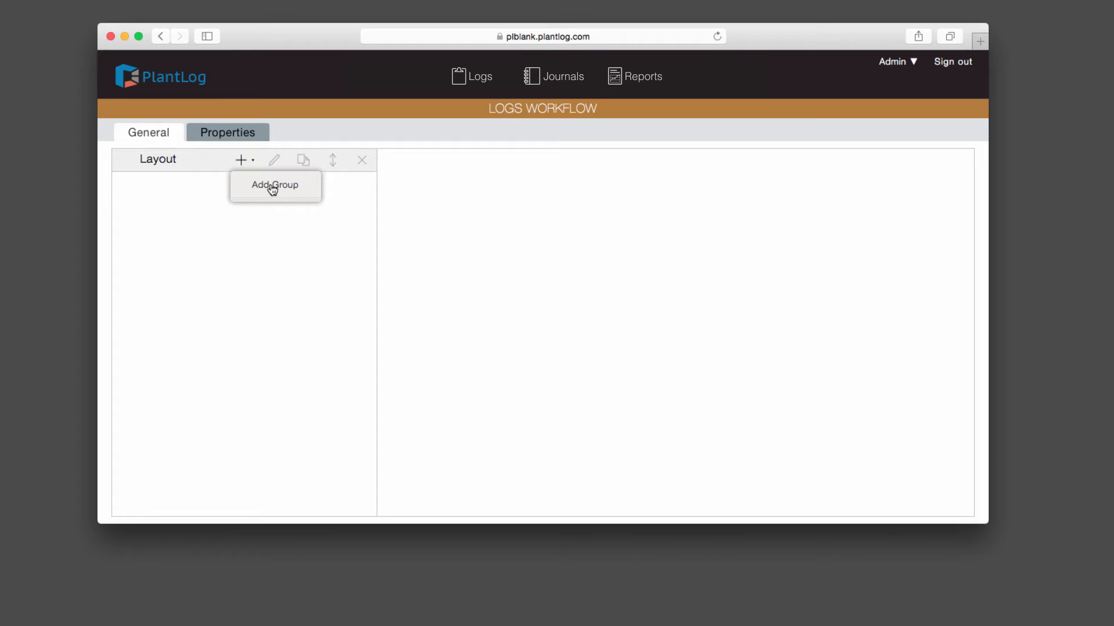
Step: Begin a group named 'Chillers' with Subgroup of [None] and Force Barcodes Enabled ticked
{"action": "left_click", "coordinate": [272, 186]}
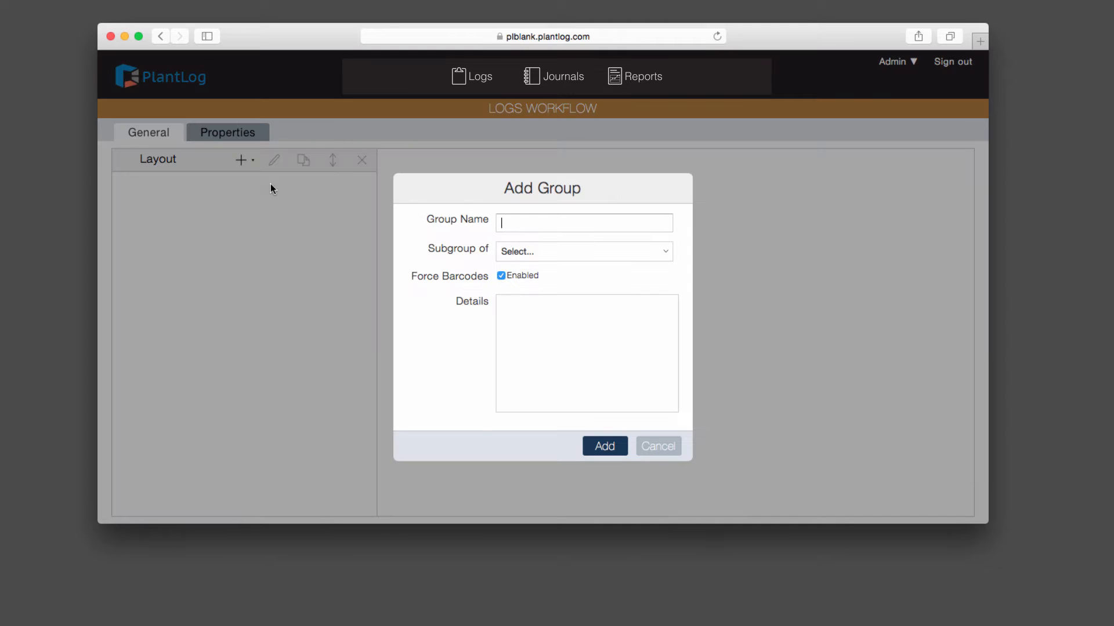
{"action": "type", "text": "Chillers"}
{"action": "mouse_move", "coordinate": [479, 219]}
{"action": "mouse_move", "coordinate": [470, 245]}
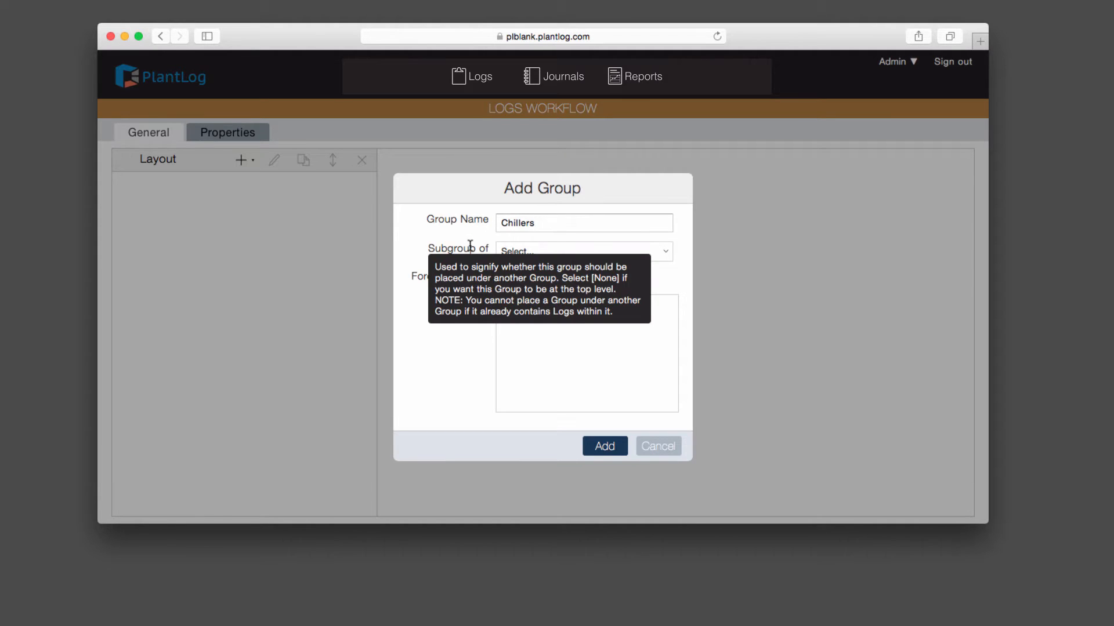
{"action": "mouse_move", "coordinate": [434, 270]}
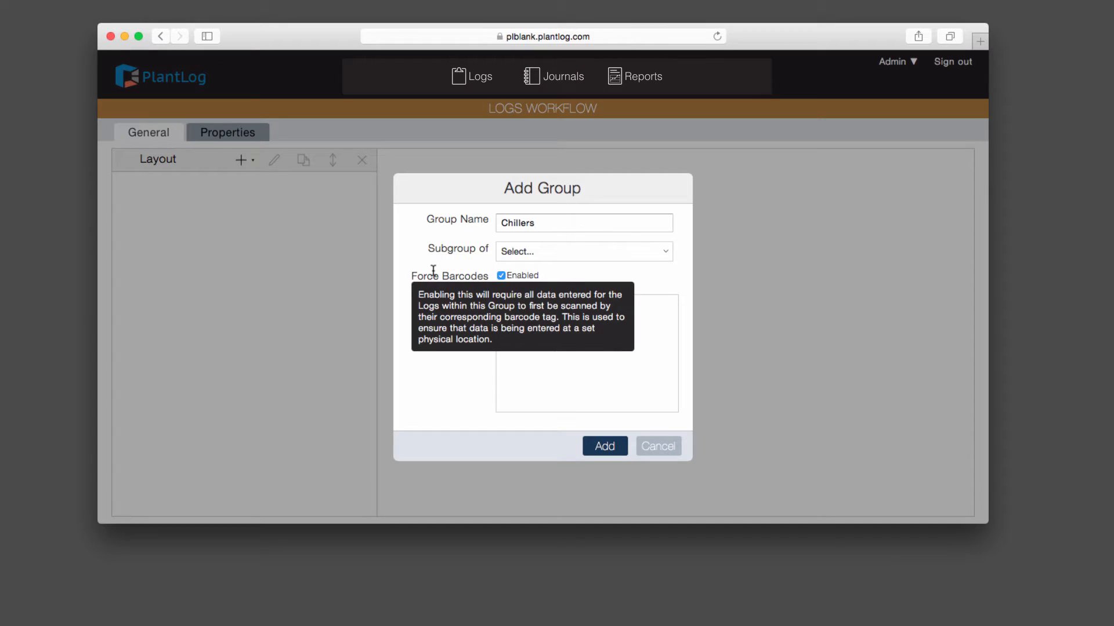
{"action": "left_click", "coordinate": [534, 255]}
{"action": "left_click", "coordinate": [531, 270]}
{"action": "left_click", "coordinate": [501, 276]}
{"action": "mouse_move", "coordinate": [483, 275]}
Step: Add the Chillers group as the single top-level group in the layout
{"action": "mouse_move", "coordinate": [479, 302]}
{"action": "left_click", "coordinate": [583, 372]}
{"action": "left_click", "coordinate": [605, 446]}
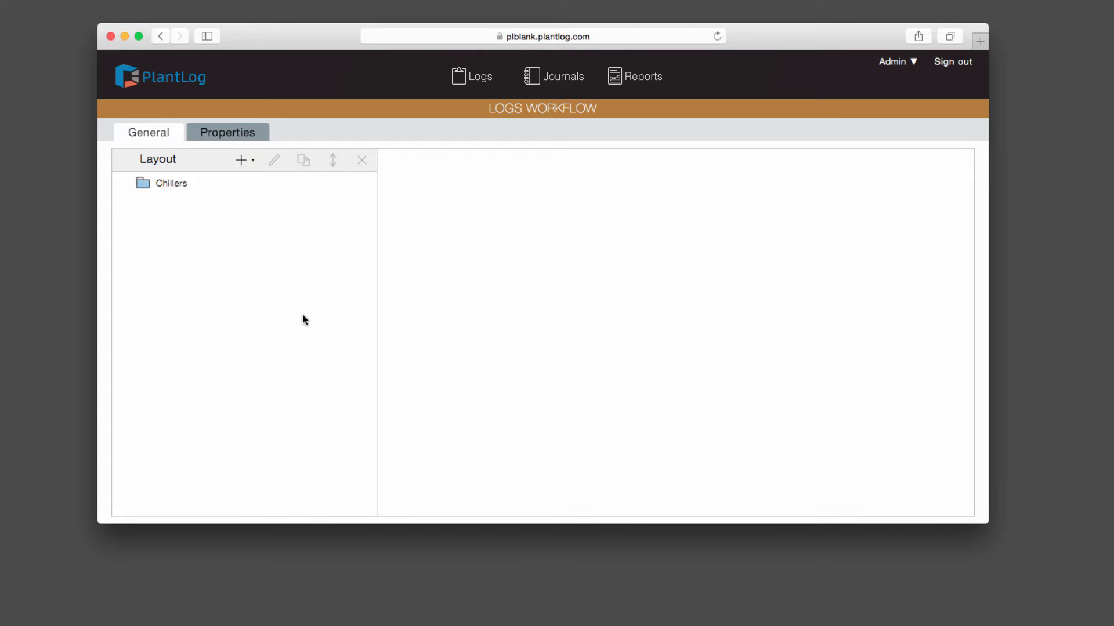
Step: Start a new log 'Chiller #1' with barcode 10001 in the Chillers group
{"action": "left_click", "coordinate": [242, 161]}
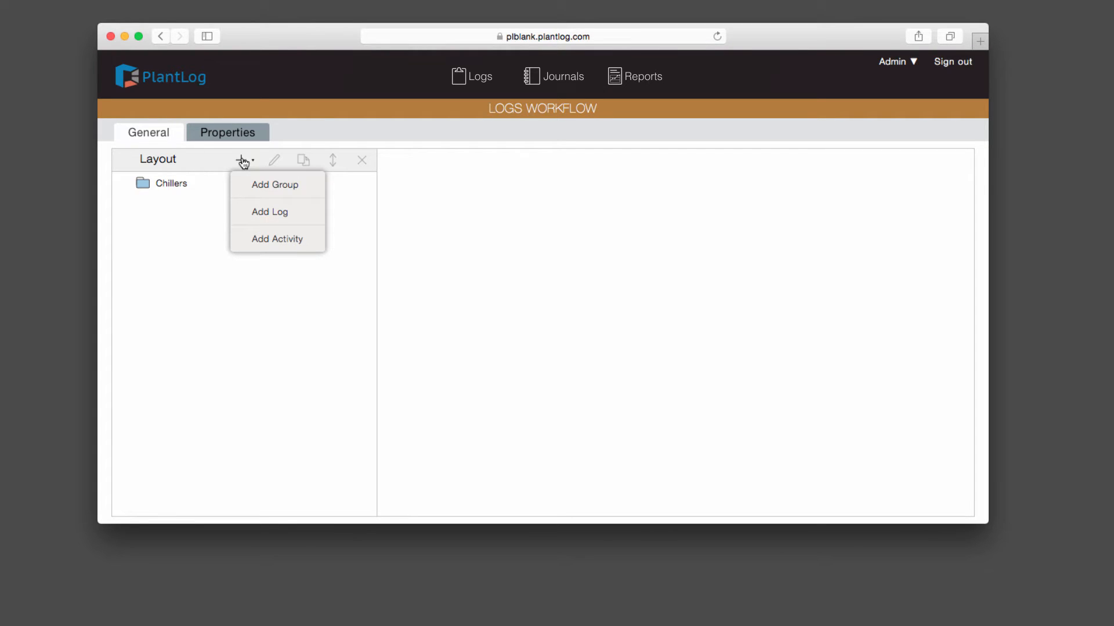
{"action": "left_click", "coordinate": [265, 215]}
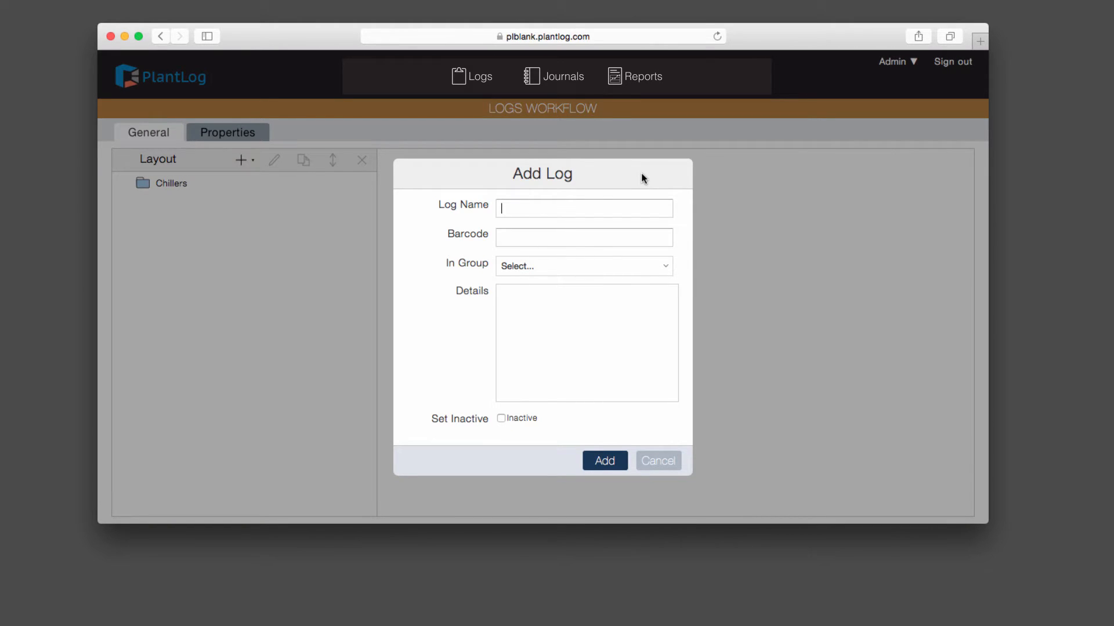
{"action": "type", "text": "Ch"}
{"action": "type", "text": "ille"}
{"action": "type", "text": "r #1"}
{"action": "type", "text": "0001"}
{"action": "left_click", "coordinate": [558, 268]}
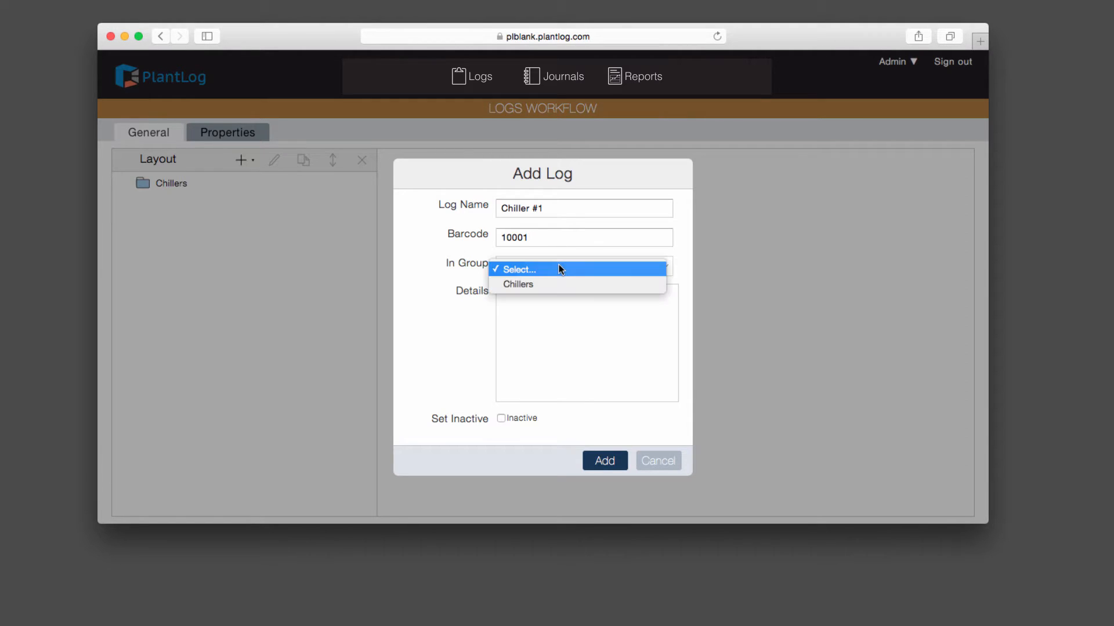
{"action": "left_click", "coordinate": [515, 284]}
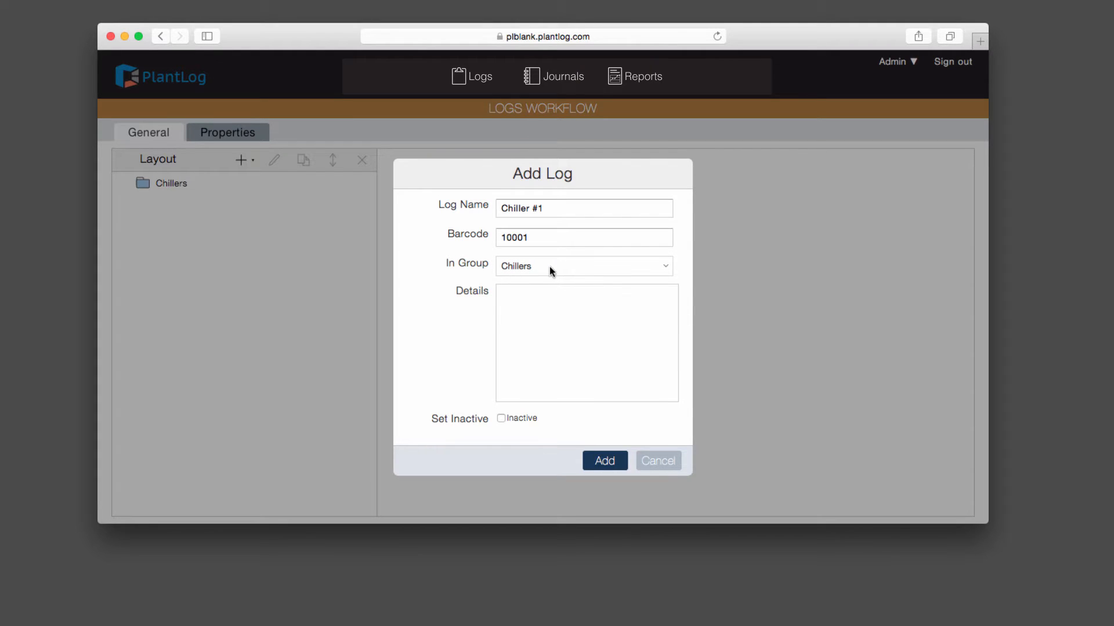
{"action": "left_click", "coordinate": [543, 294]}
Step: Give Chiller #1 details Manufacturer: GE, Serial Number: 12345 and a support phone line, then add it
{"action": "type", "text": "Manufact"}
{"action": "type", "text": "urer: "}
{"action": "type", "text": "GE "}
{"action": "type", "text": "Serial "}
{"action": "type", "text": "Number"}
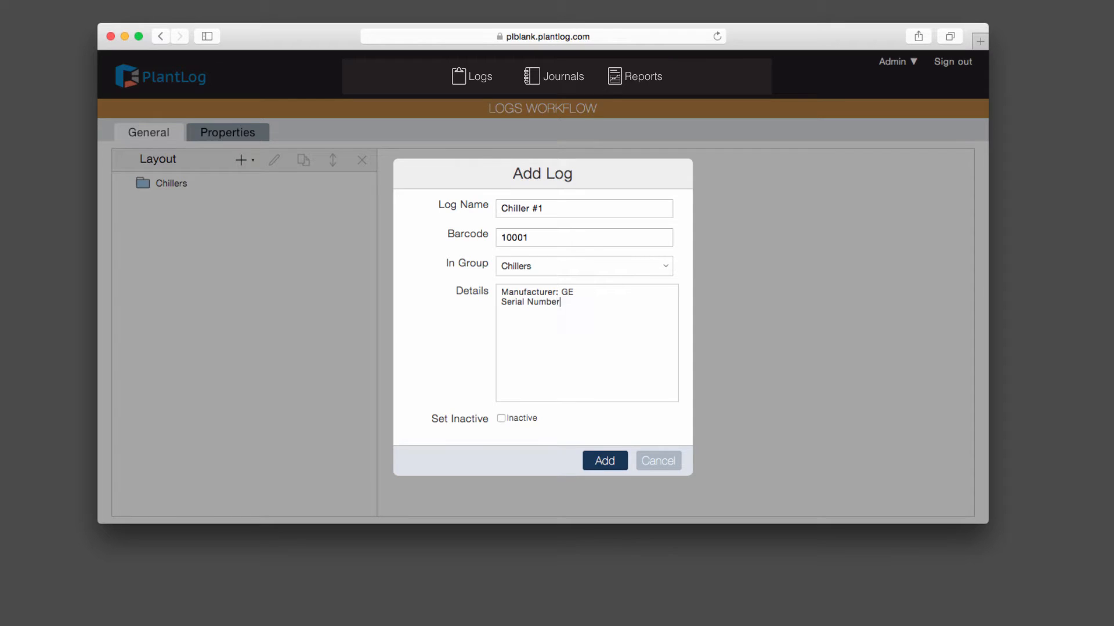
{"action": "type", "text": ": 12345"}
{"action": "key", "text": "Return"}
{"action": "type", "text": "Support Phone: 555 1212"}
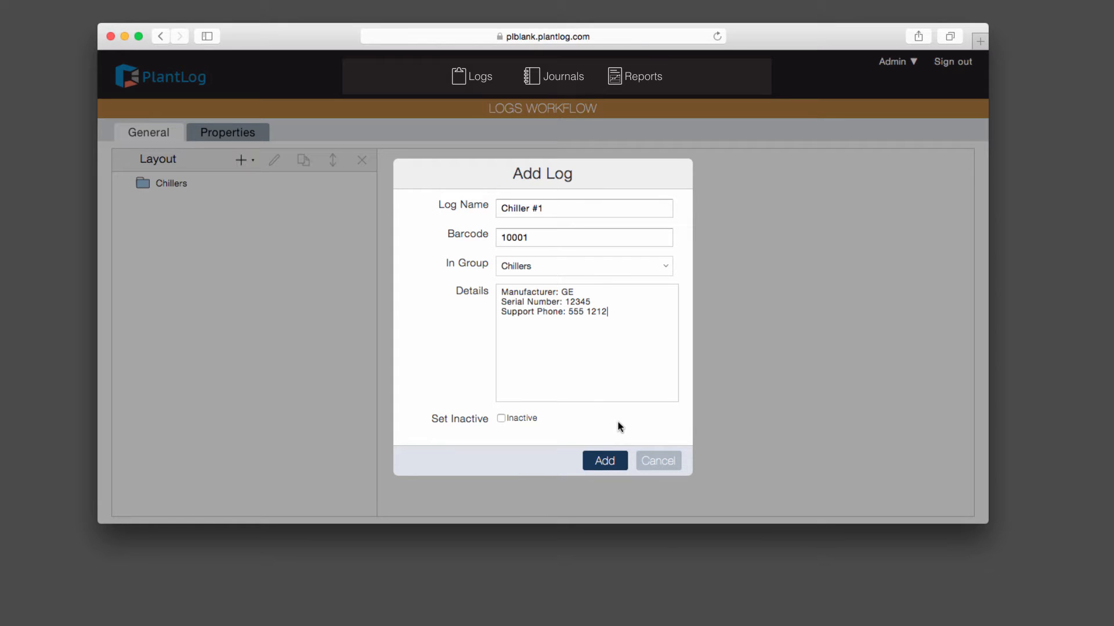
{"action": "left_click", "coordinate": [616, 463]}
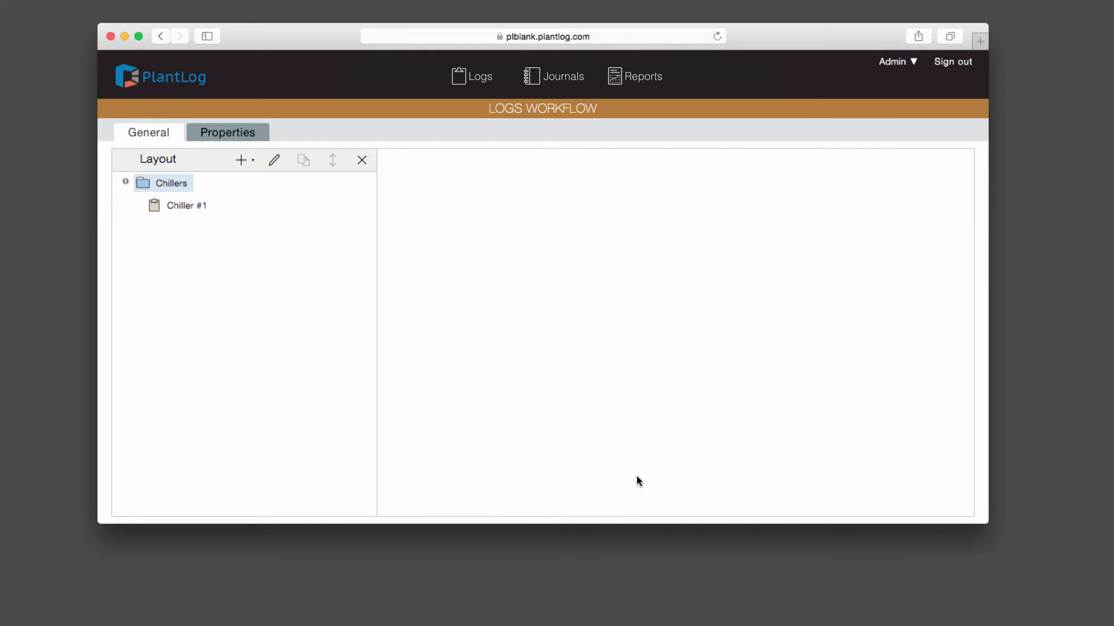
Step: Select Chiller #1 in the layout and start adding a new activity to it
{"action": "left_click", "coordinate": [180, 207]}
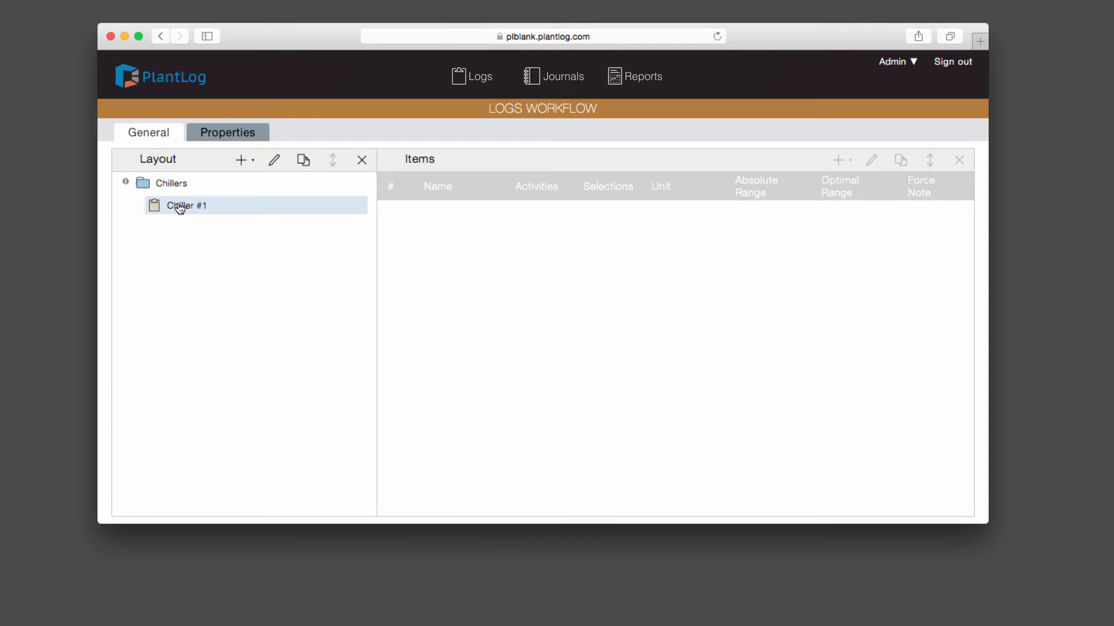
{"action": "left_click", "coordinate": [244, 161]}
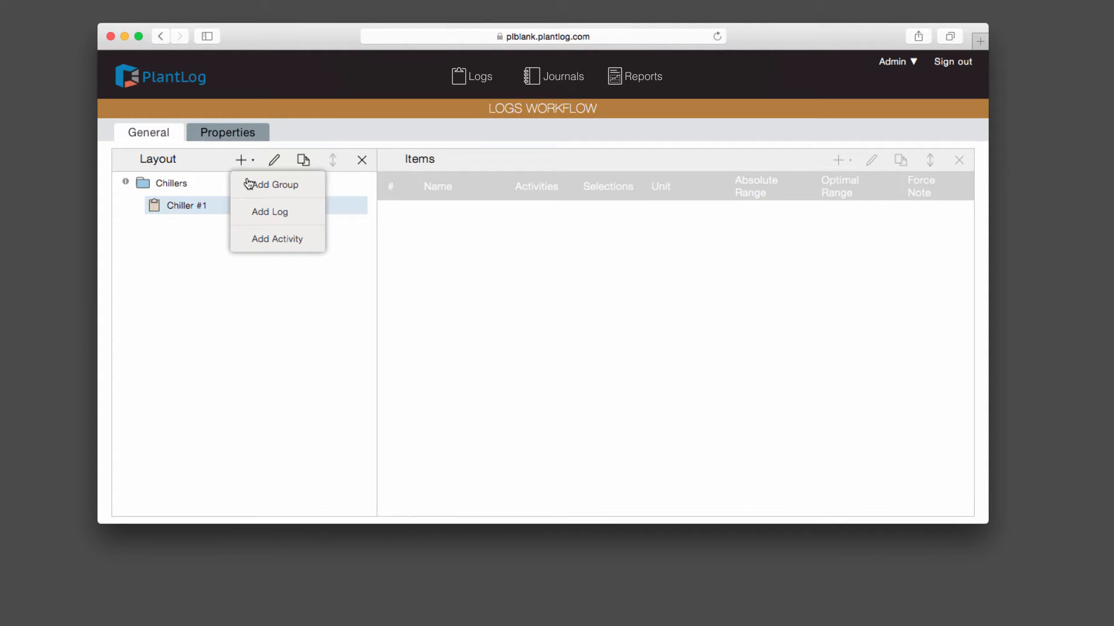
{"action": "left_click", "coordinate": [271, 240]}
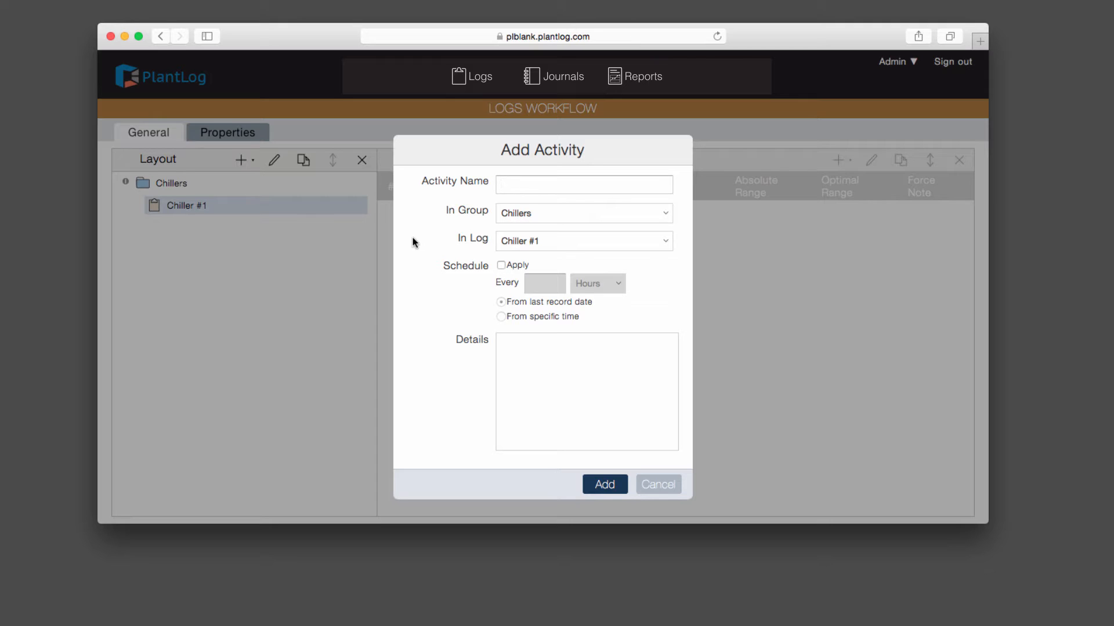
Step: Enter 'Daily Round' as the activity name, fixing the missing space between the words
{"action": "type", "text": "Daily Round"}
{"action": "left_click", "coordinate": [524, 186]}
{"action": "mouse_move", "coordinate": [467, 261]}
Step: Enable the schedule and set it to repeat every 1 day
{"action": "left_click", "coordinate": [501, 265]}
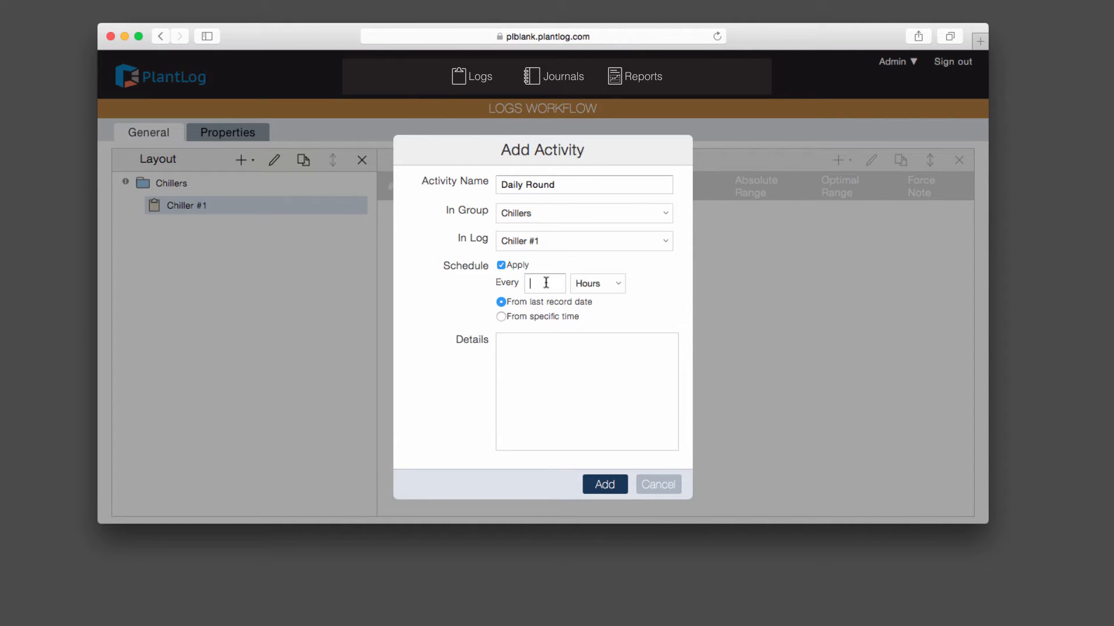
{"action": "type", "text": "1"}
{"action": "left_click", "coordinate": [612, 286]}
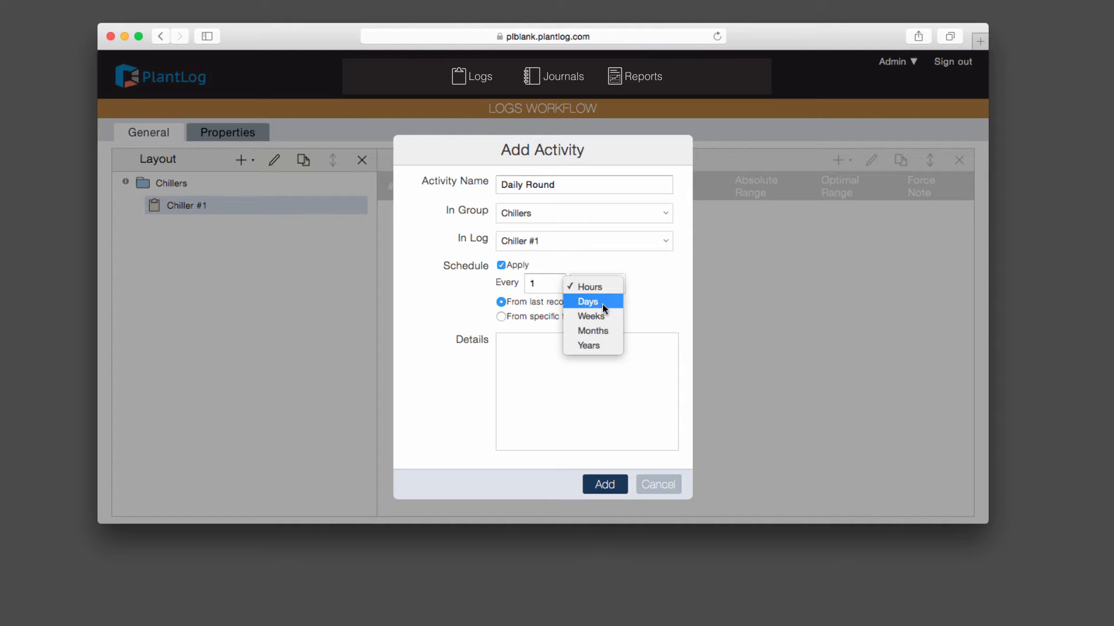
{"action": "left_click", "coordinate": [603, 305]}
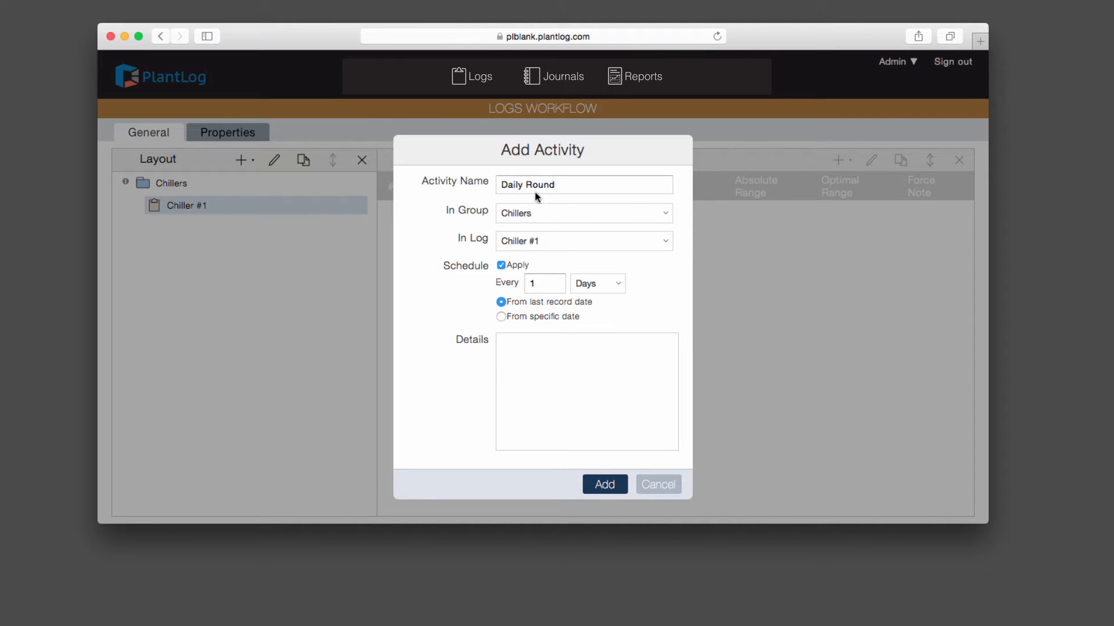
Step: Keep the schedule counted from the last record date and add the Daily Round activity
{"action": "left_click", "coordinate": [526, 318]}
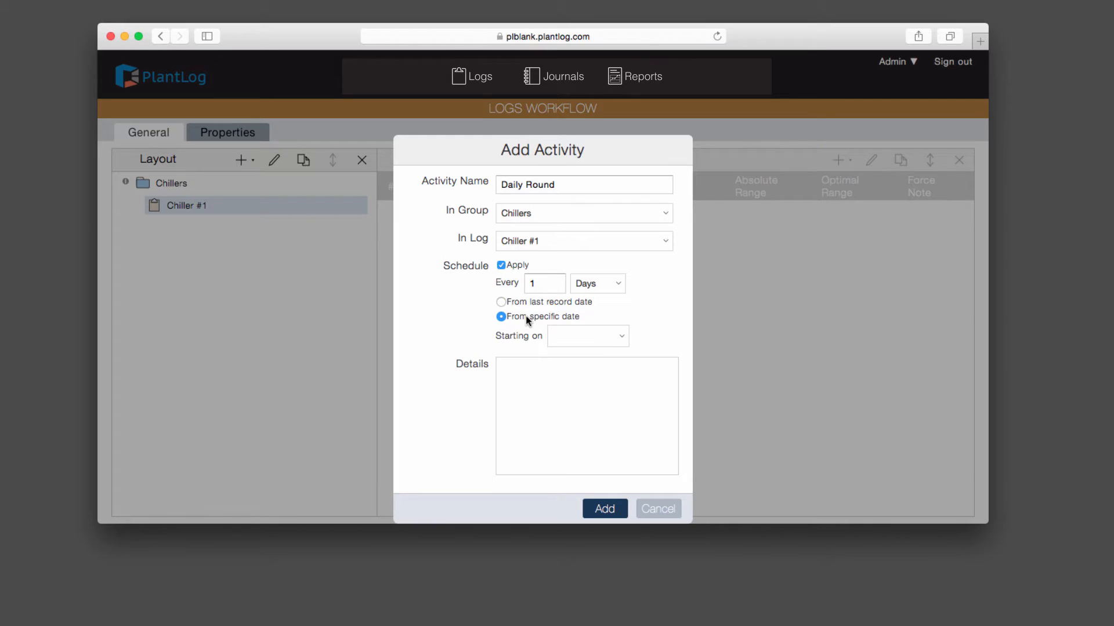
{"action": "left_click", "coordinate": [585, 337]}
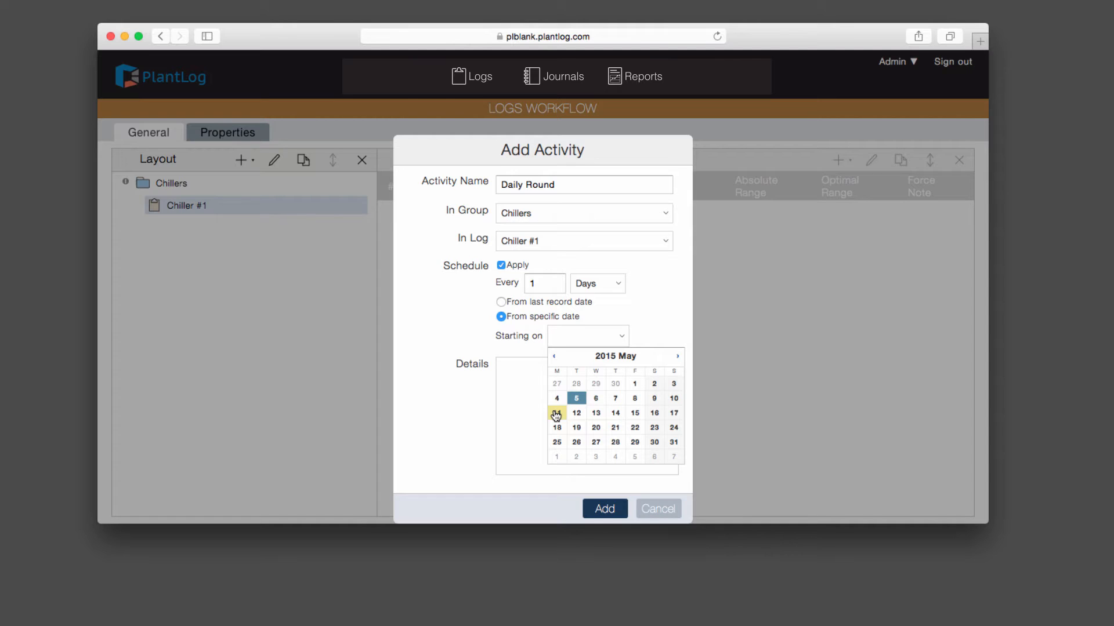
{"action": "left_click", "coordinate": [642, 332]}
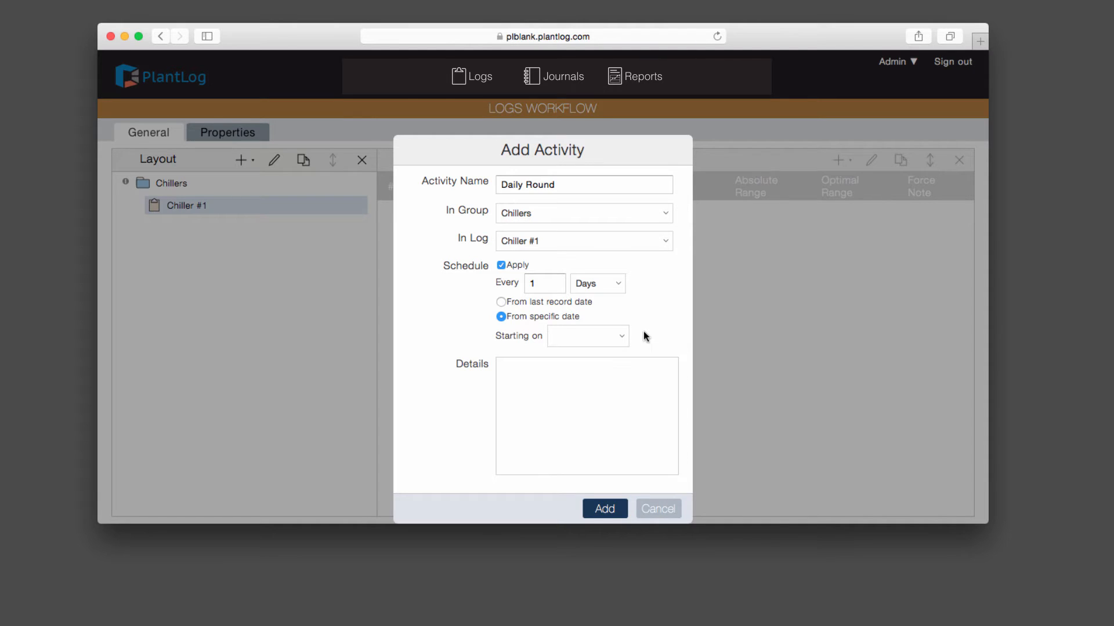
{"action": "left_click", "coordinate": [526, 301]}
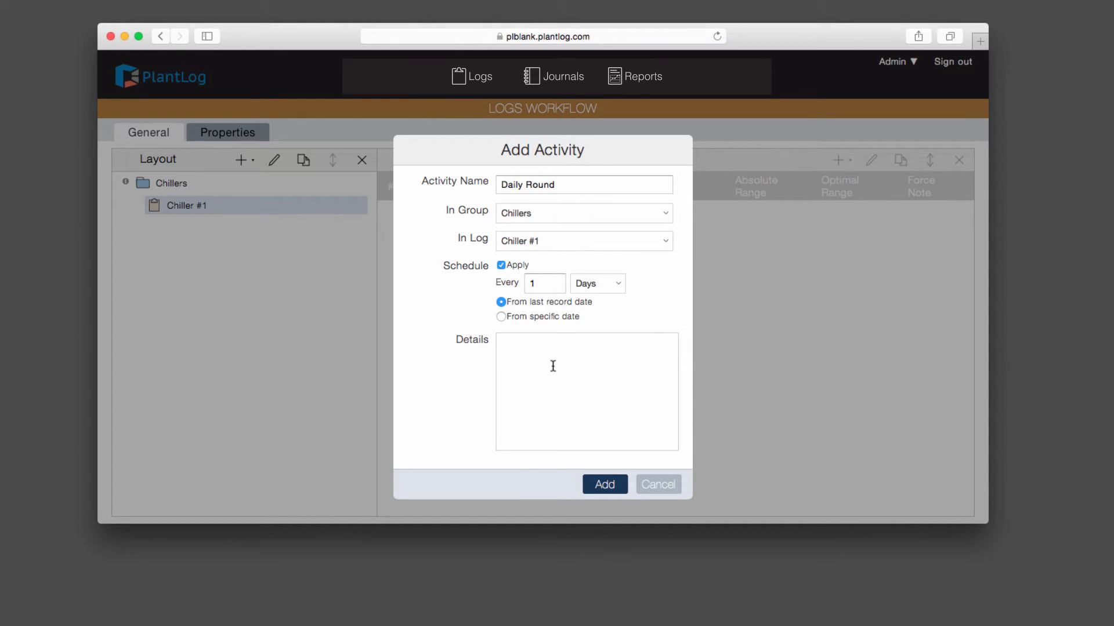
{"action": "left_click", "coordinate": [605, 485]}
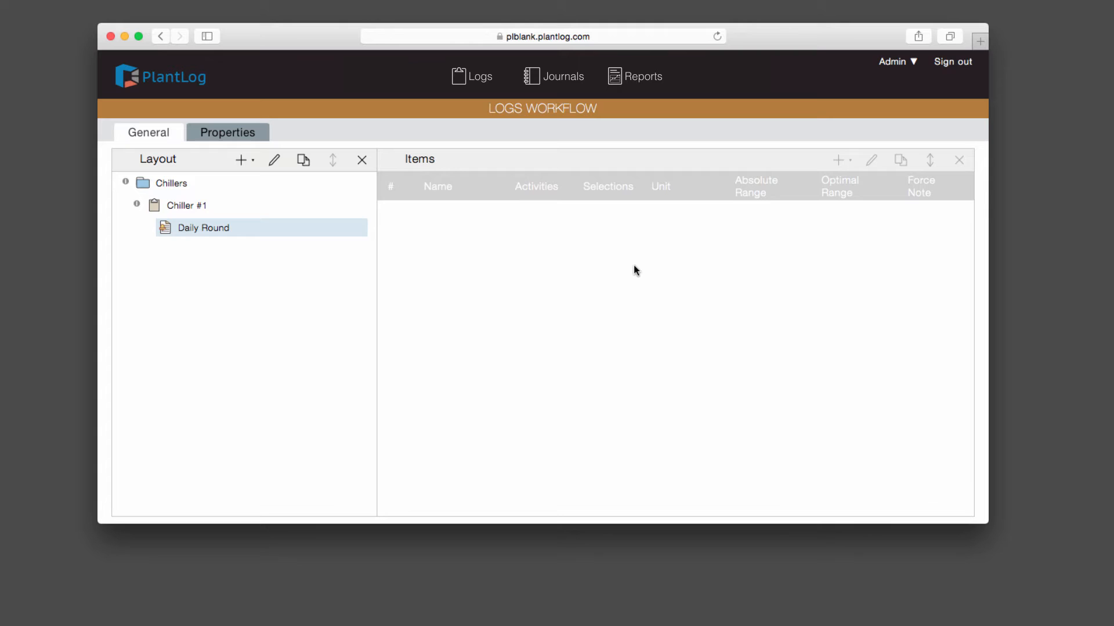
Step: Show the empty Chiller #1 items list, with Daily Round listed beneath it
{"action": "left_click", "coordinate": [177, 209]}
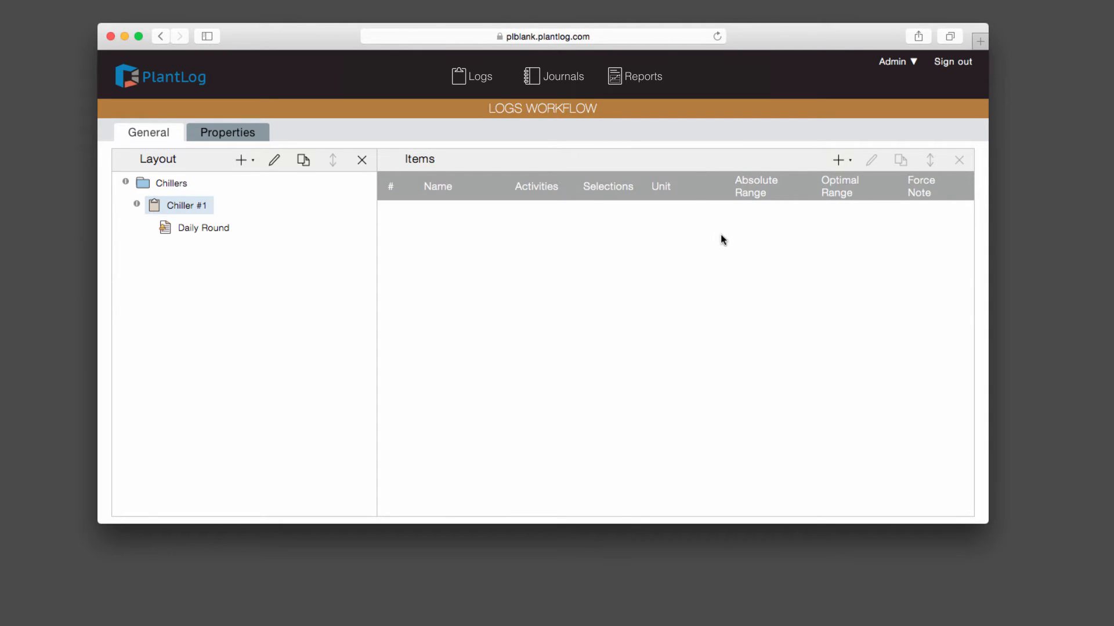
Step: Bring up the item types that can be added to Chiller #1
{"action": "left_click", "coordinate": [843, 165]}
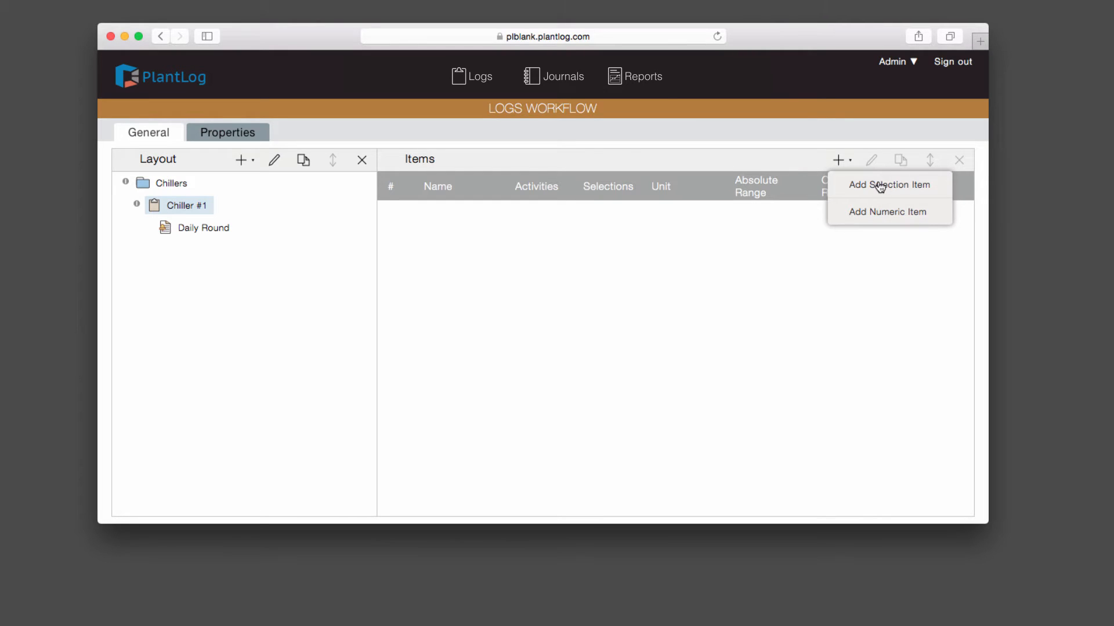
Step: Start a selection item named Power Status and browse the available selection sets
{"action": "left_click", "coordinate": [881, 186]}
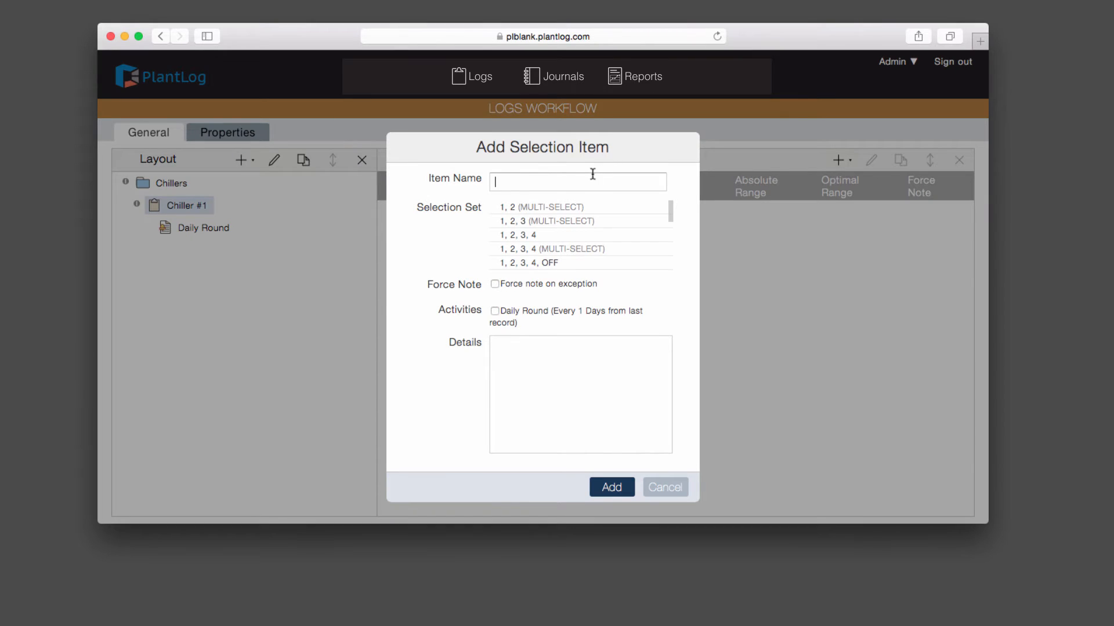
{"action": "mouse_move", "coordinate": [467, 177]}
{"action": "type", "text": "Power Status"}
{"action": "mouse_move", "coordinate": [467, 203]}
{"action": "scroll", "coordinate": [592, 249], "scroll_direction": "down", "scroll_amount": 2}
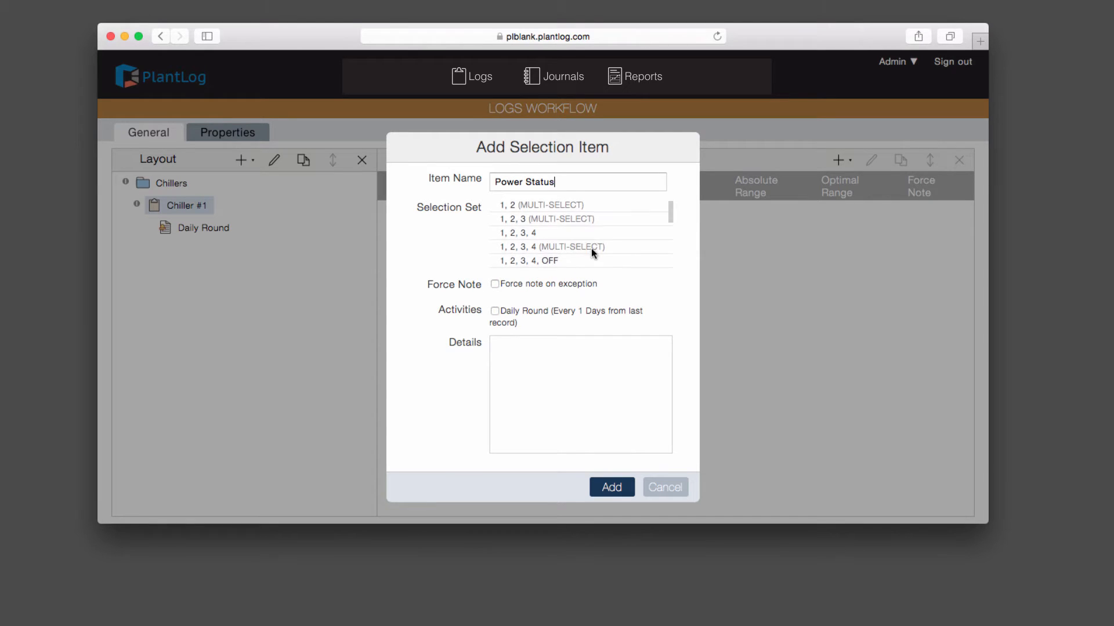
{"action": "scroll", "coordinate": [592, 251], "scroll_direction": "up", "scroll_amount": 1}
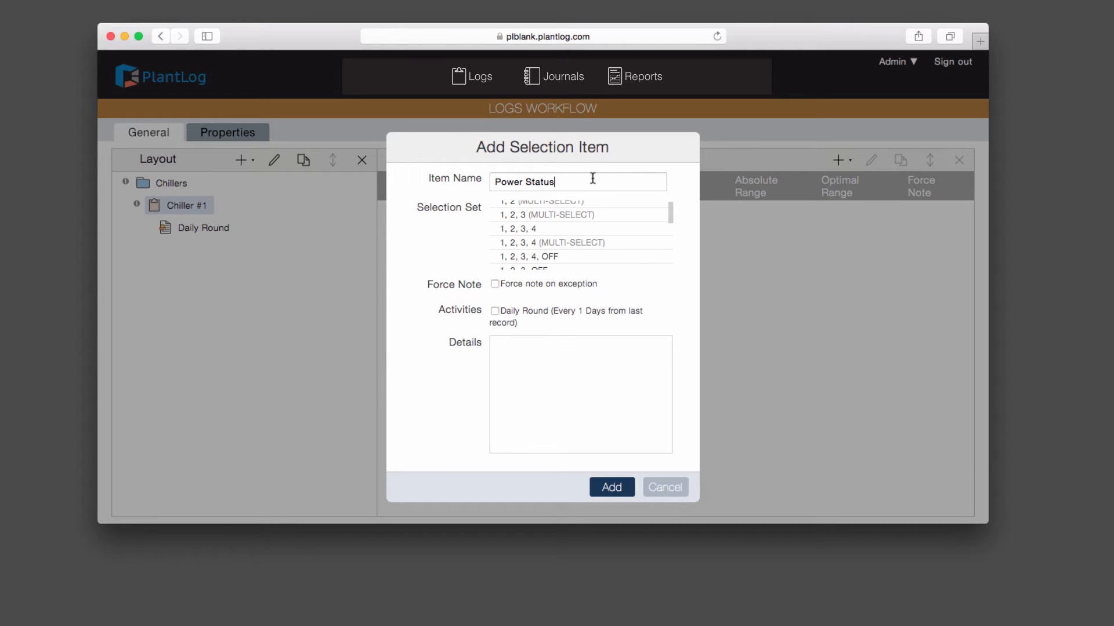
{"action": "scroll", "coordinate": [581, 251], "scroll_direction": "down", "scroll_amount": 5}
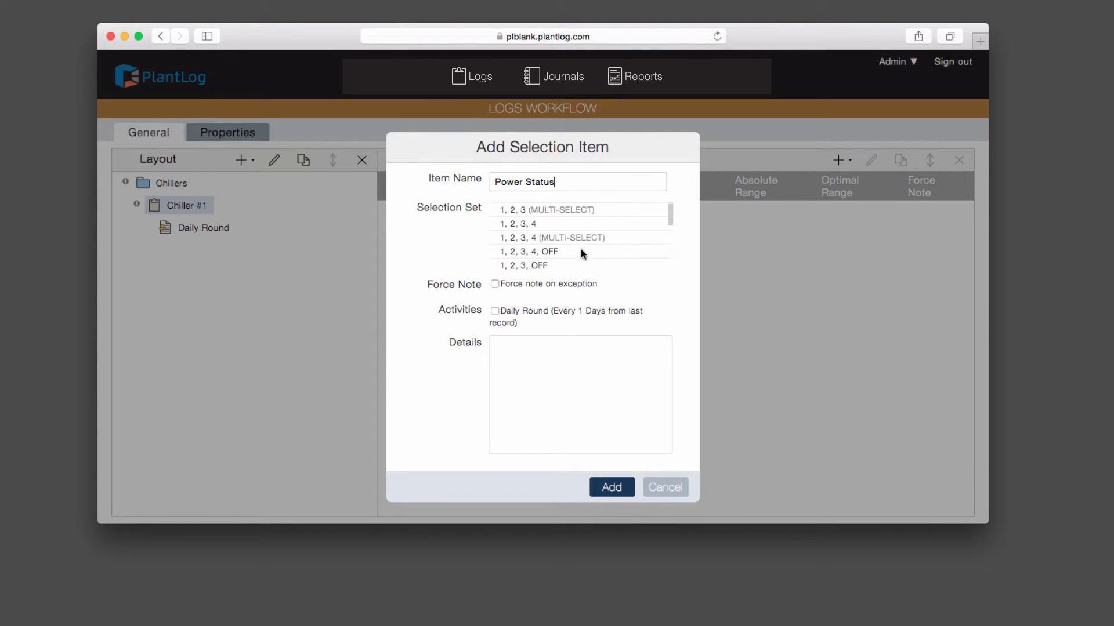
{"action": "scroll", "coordinate": [582, 253], "scroll_direction": "down", "scroll_amount": 3}
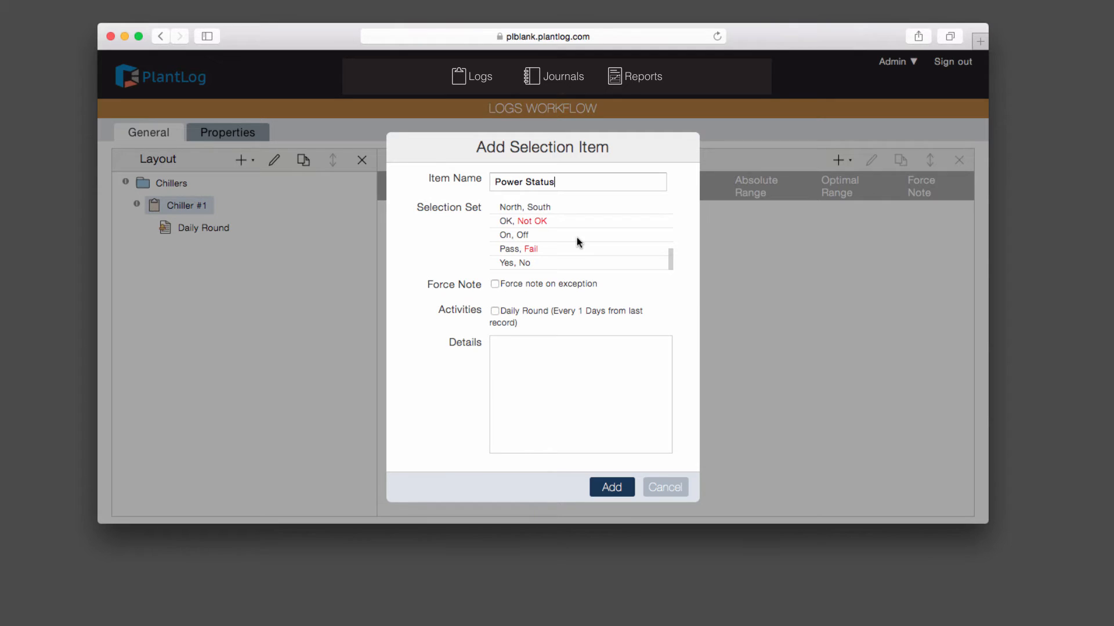
Step: Use the On, Off set for Power Status and force a note on exception
{"action": "left_click", "coordinate": [542, 234]}
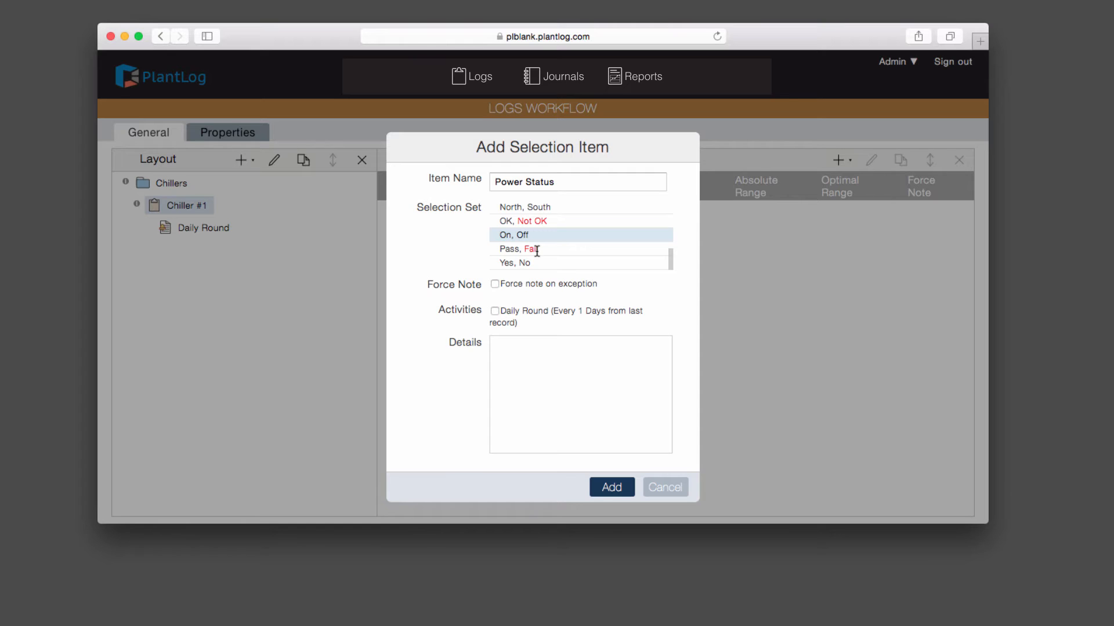
{"action": "left_click", "coordinate": [495, 284]}
Step: Drop the forced note, assign Power Status to Daily Round, and save the item
{"action": "left_click", "coordinate": [496, 285]}
{"action": "mouse_move", "coordinate": [467, 313]}
{"action": "left_click", "coordinate": [608, 492]}
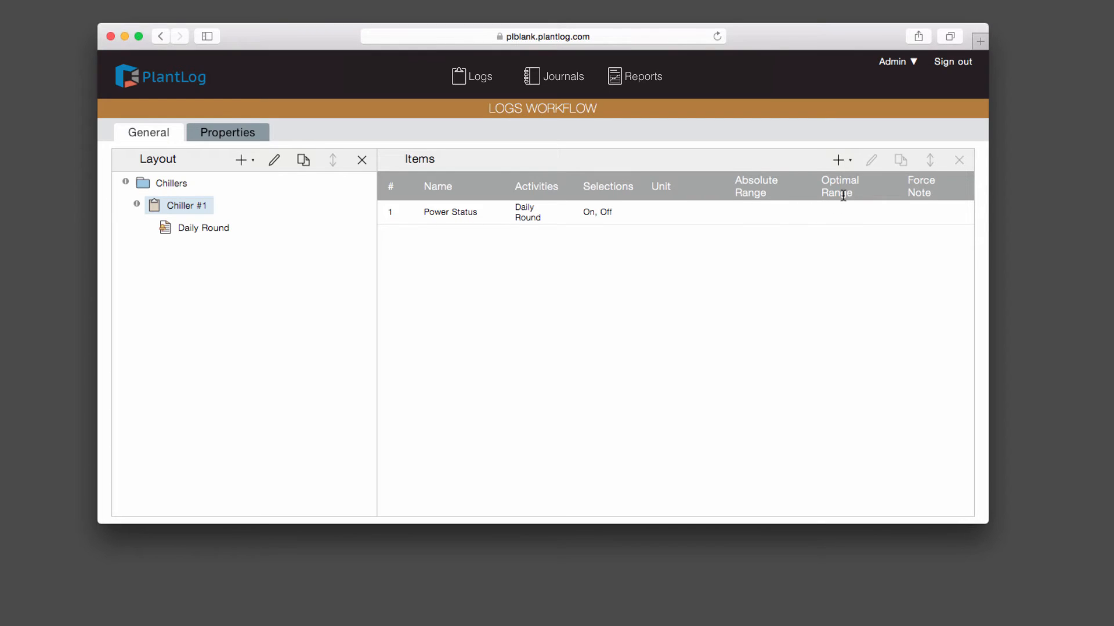
Step: Start a numeric item for Chiller #1 named Evap Pressure
{"action": "left_click", "coordinate": [841, 164]}
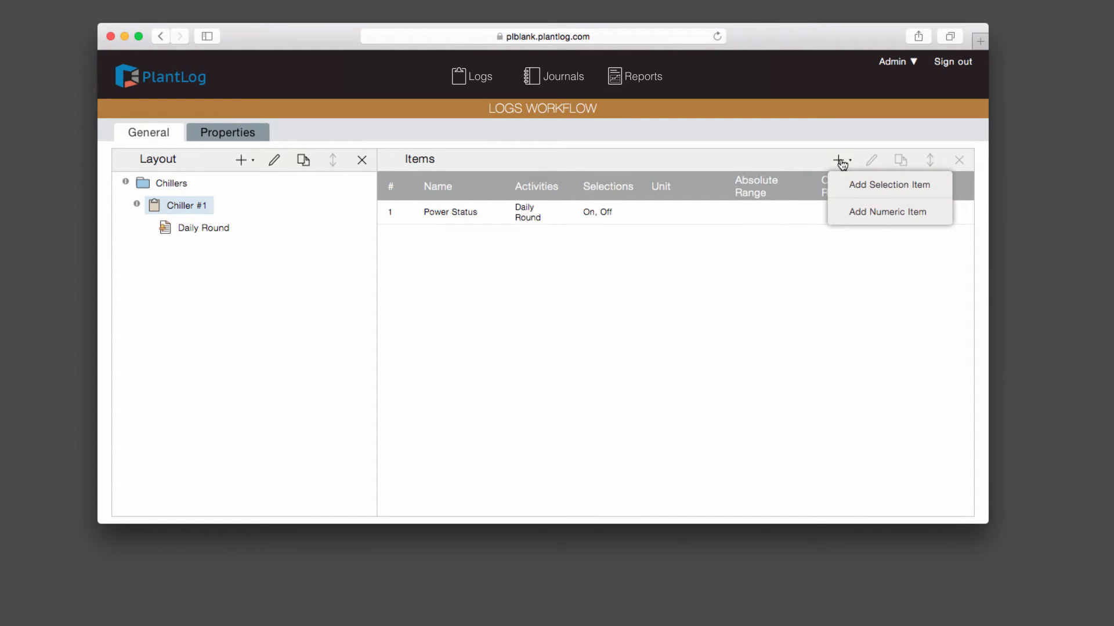
{"action": "left_click", "coordinate": [876, 214]}
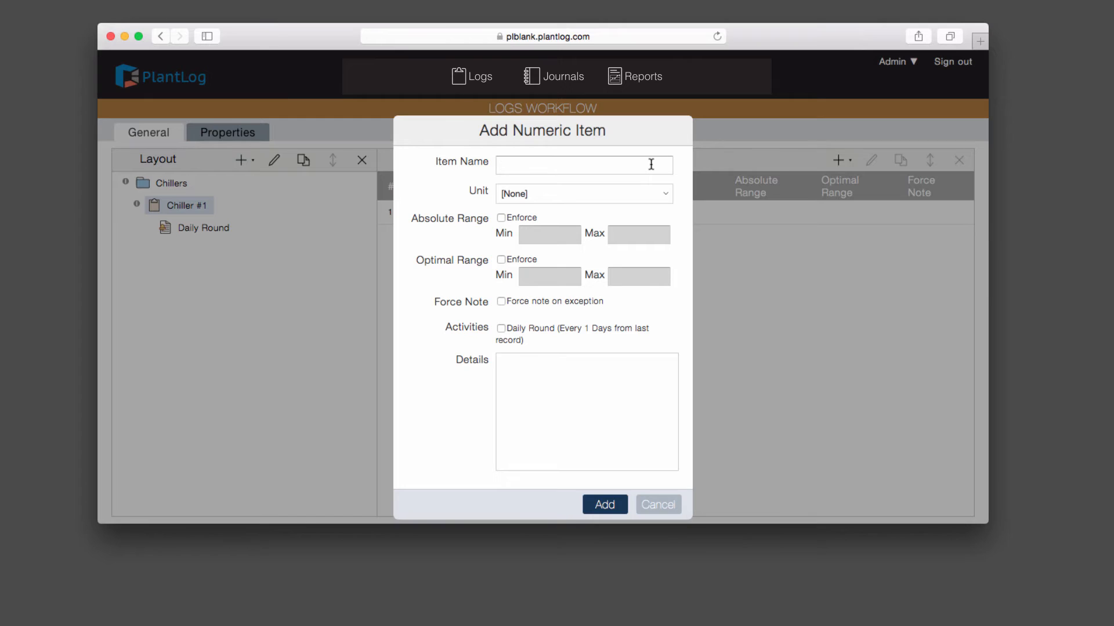
{"action": "type", "text": "Evap Pressure"}
Step: Set PSI as the unit for Evap Pressure
{"action": "left_click", "coordinate": [659, 196]}
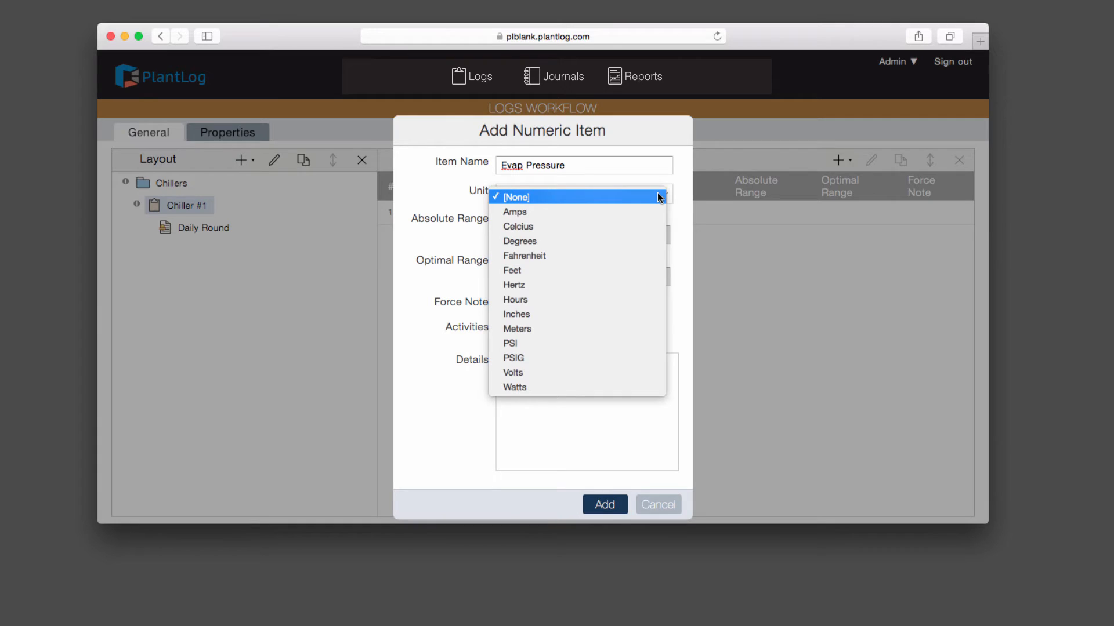
{"action": "left_click", "coordinate": [531, 345]}
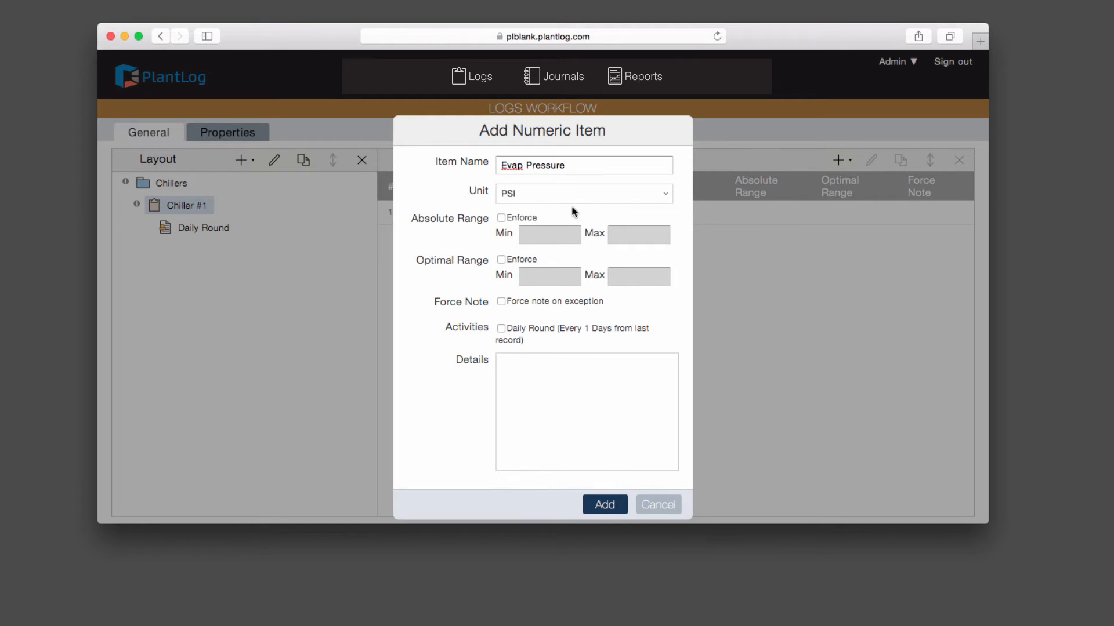
Step: Enforce an absolute range of 0 to 100 for Evap Pressure
{"action": "mouse_move", "coordinate": [461, 216]}
{"action": "left_click", "coordinate": [503, 218]}
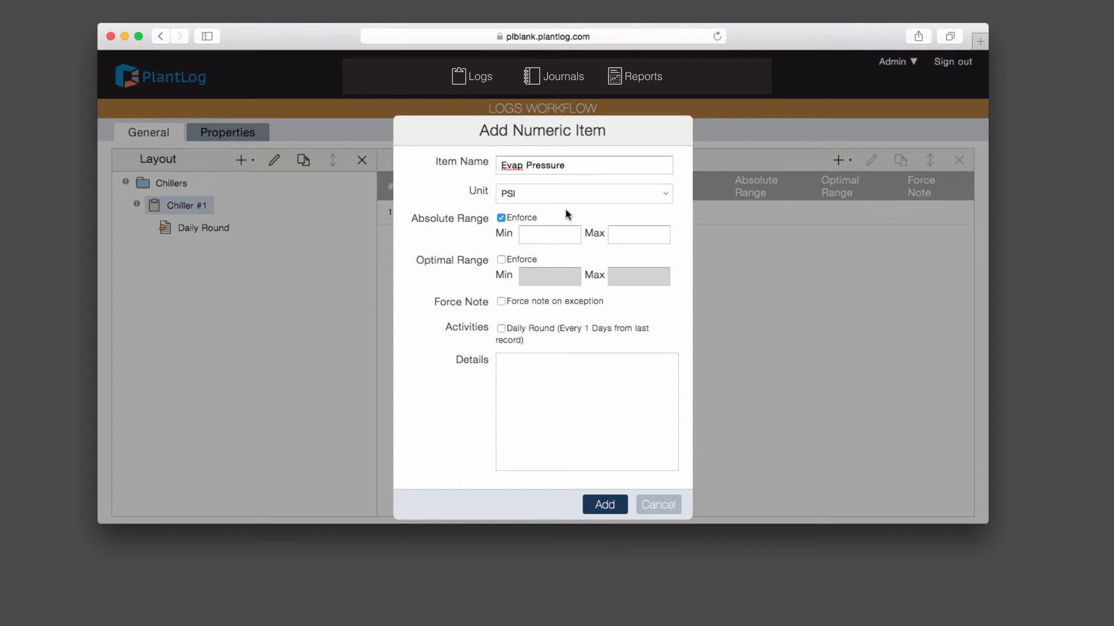
{"action": "type", "text": "0"}
{"action": "key", "text": "Tab"}
{"action": "type", "text": "100"}
Step: Enforce an optimal range of 40 to 80 for Evap Pressure
{"action": "left_click", "coordinate": [501, 259]}
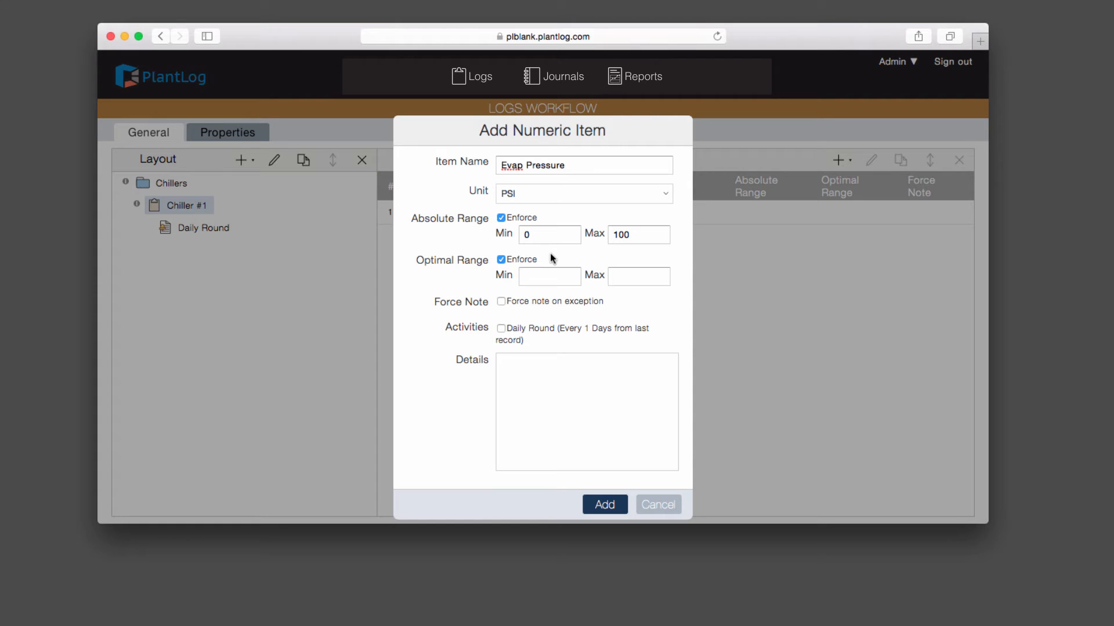
{"action": "key", "text": "Tab"}
{"action": "type", "text": "40"}
{"action": "key", "text": "Tab"}
{"action": "type", "text": "80"}
Step: Force a note on exceptions for Evap Pressure and include it in Daily Round
{"action": "left_click", "coordinate": [528, 303]}
{"action": "left_click", "coordinate": [501, 329]}
Step: Save Evap Pressure (PSI, 0–100, optimal 40–80, note forced) as Chiller #1's second item
{"action": "left_click", "coordinate": [606, 505]}
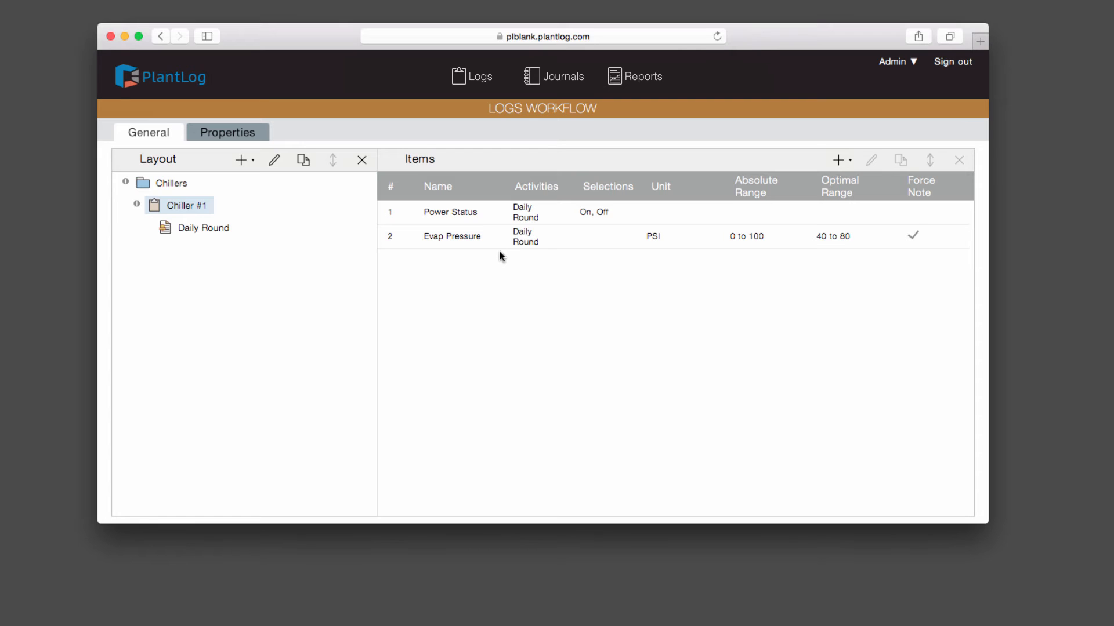
Step: On the Properties page, select the On, Off set and start a new selection set
{"action": "left_click", "coordinate": [232, 134]}
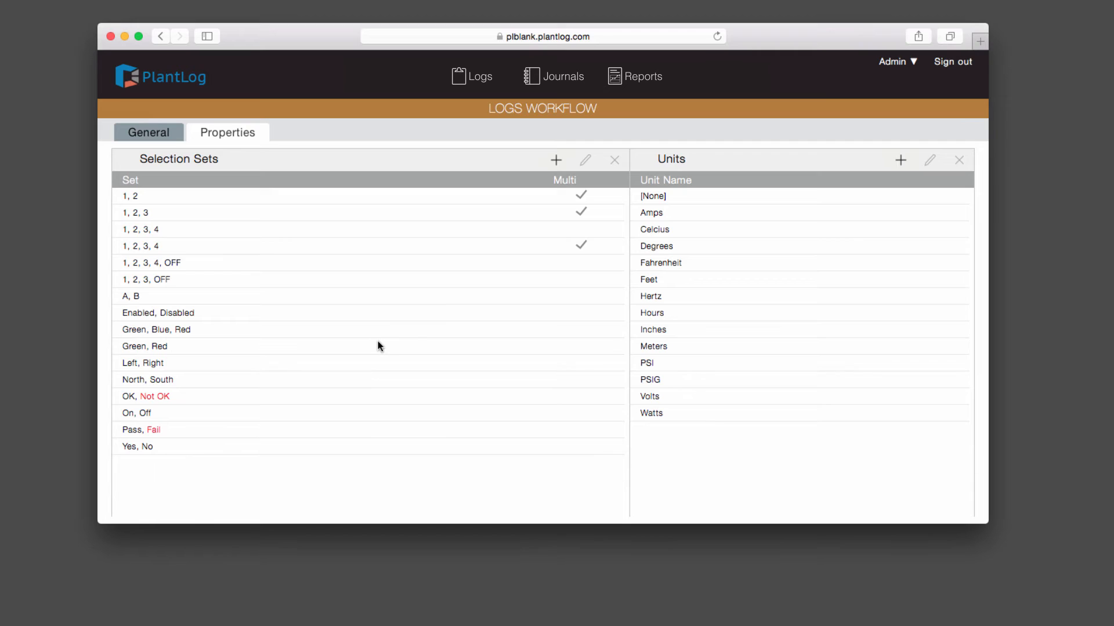
{"action": "left_click", "coordinate": [172, 413]}
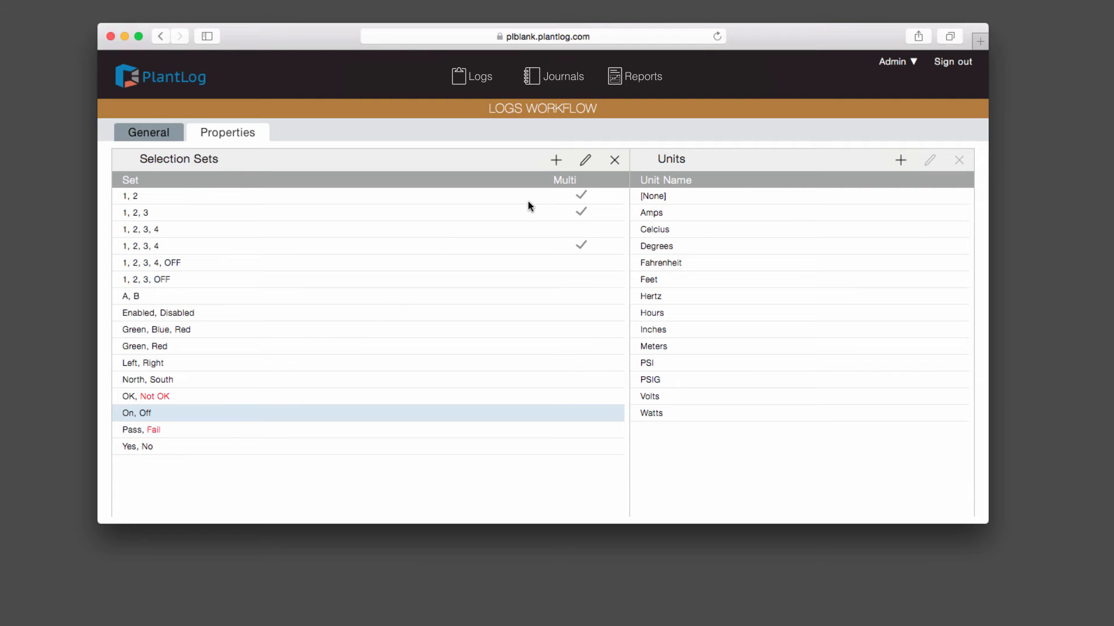
{"action": "left_click", "coordinate": [556, 163]}
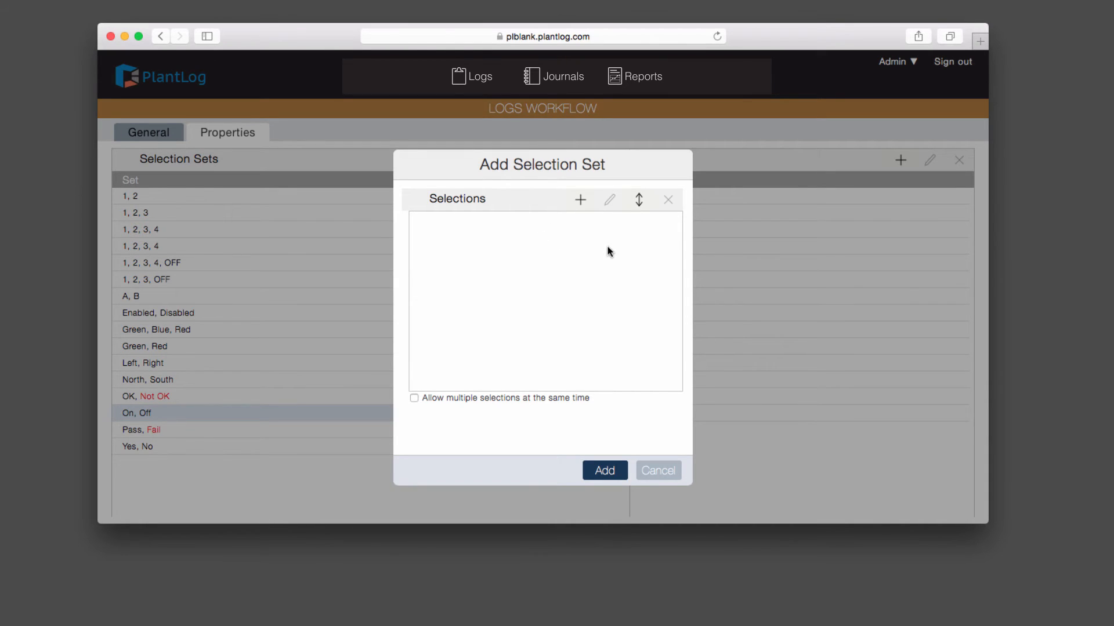
Step: Add the choices On, Auto and Off to the new set, marking Off as an exception
{"action": "left_click", "coordinate": [580, 200]}
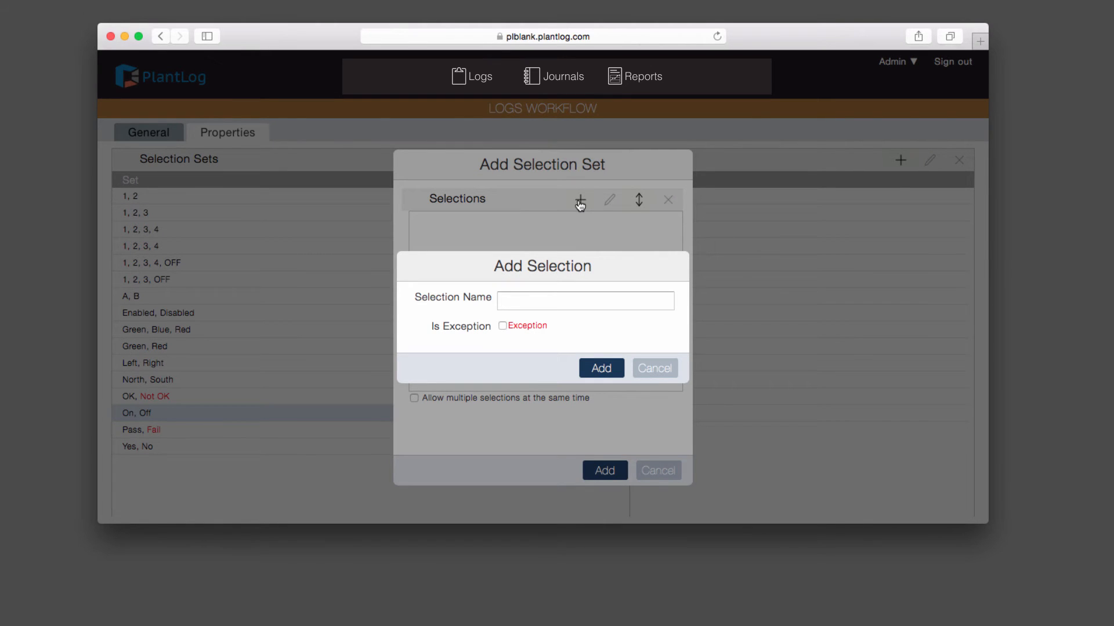
{"action": "type", "text": "On"}
{"action": "left_click", "coordinate": [602, 369]}
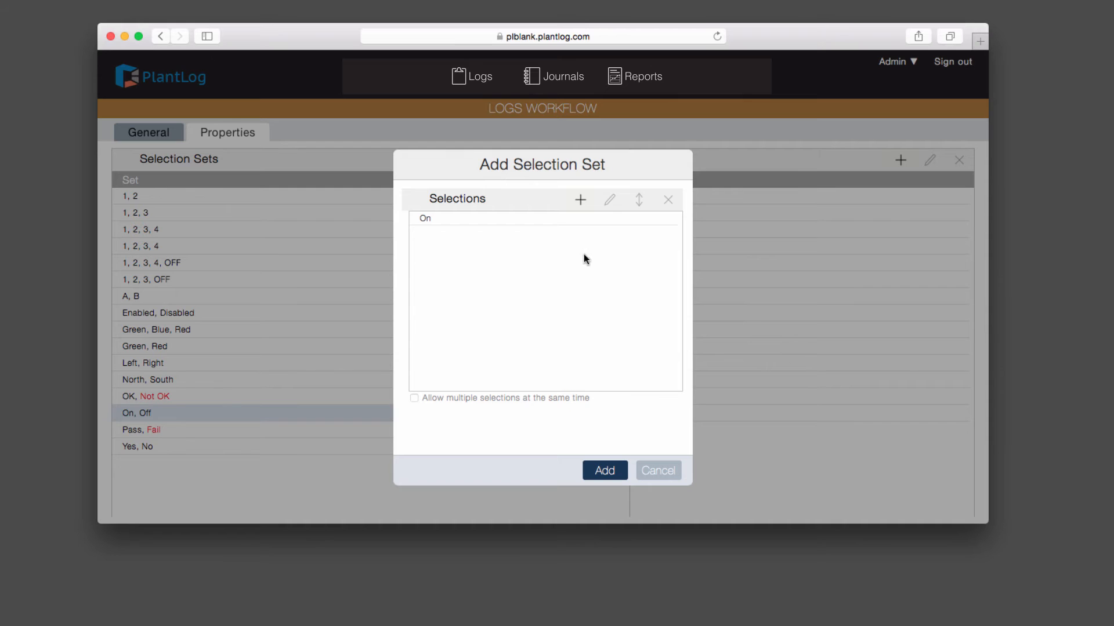
{"action": "left_click", "coordinate": [580, 201]}
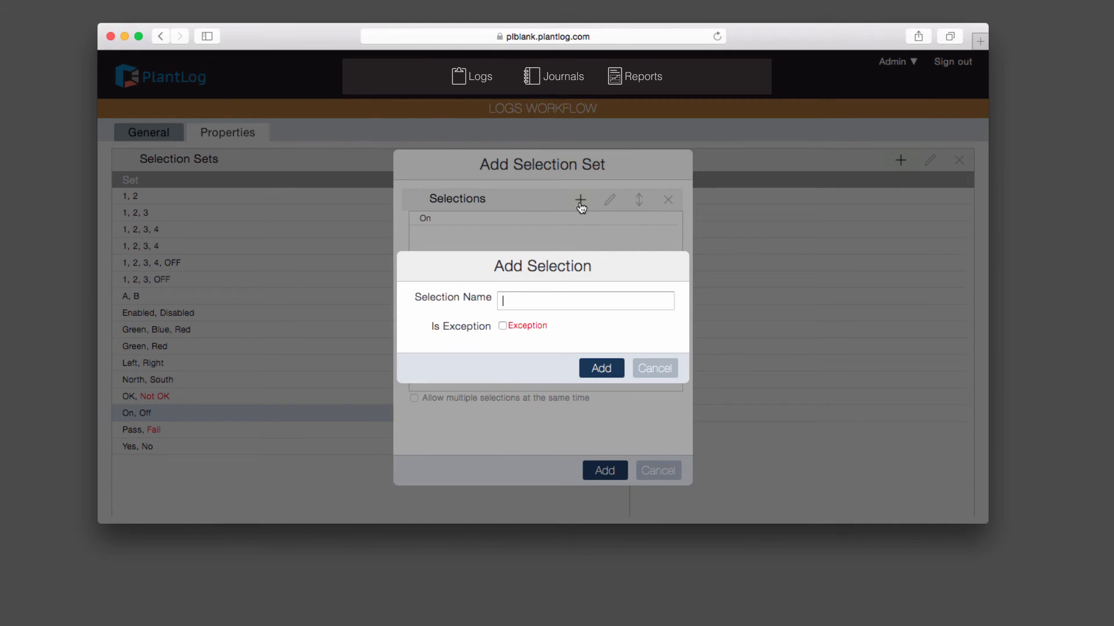
{"action": "type", "text": "Auto"}
{"action": "left_click", "coordinate": [609, 371]}
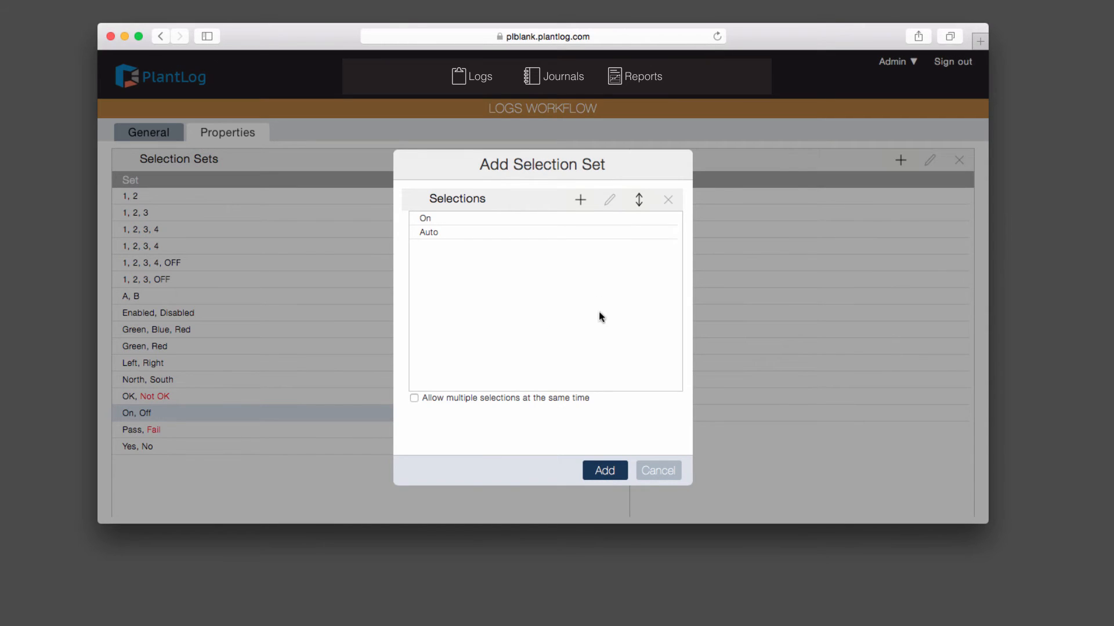
{"action": "left_click", "coordinate": [581, 201]}
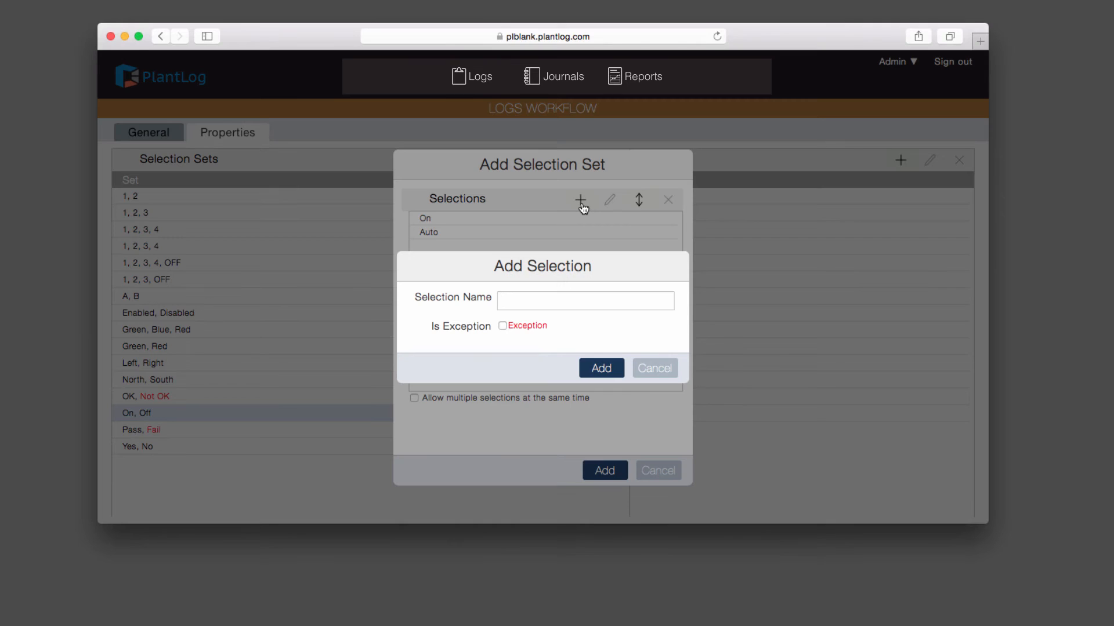
{"action": "type", "text": "Off"}
{"action": "left_click", "coordinate": [606, 367]}
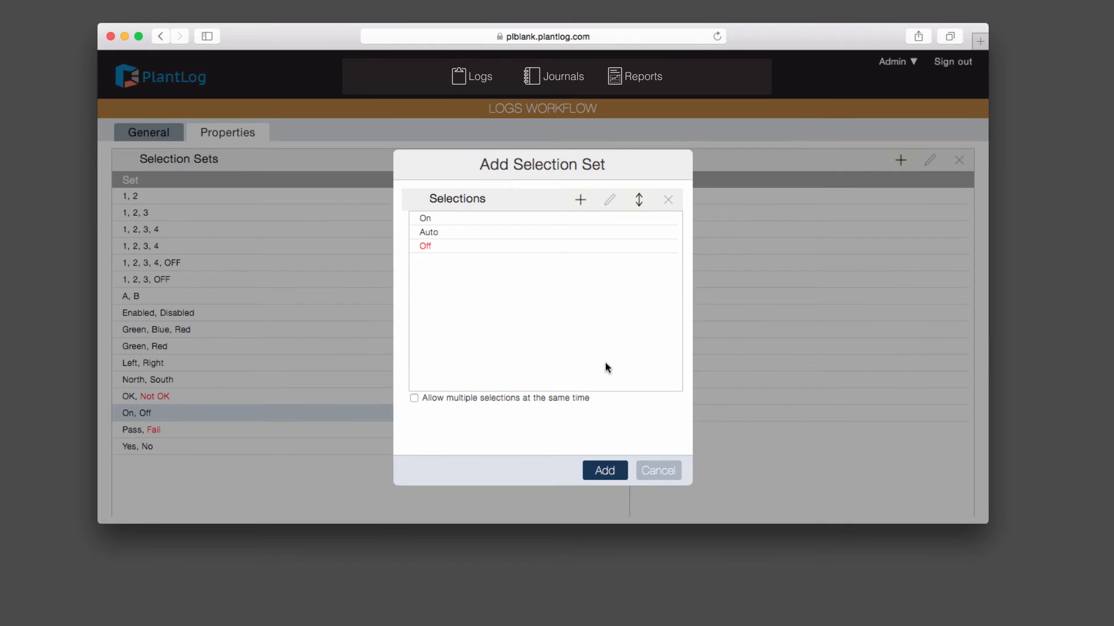
Step: Review the On, Auto, Off choices, leave multiple selections disabled, and save the set
{"action": "left_click", "coordinate": [503, 219]}
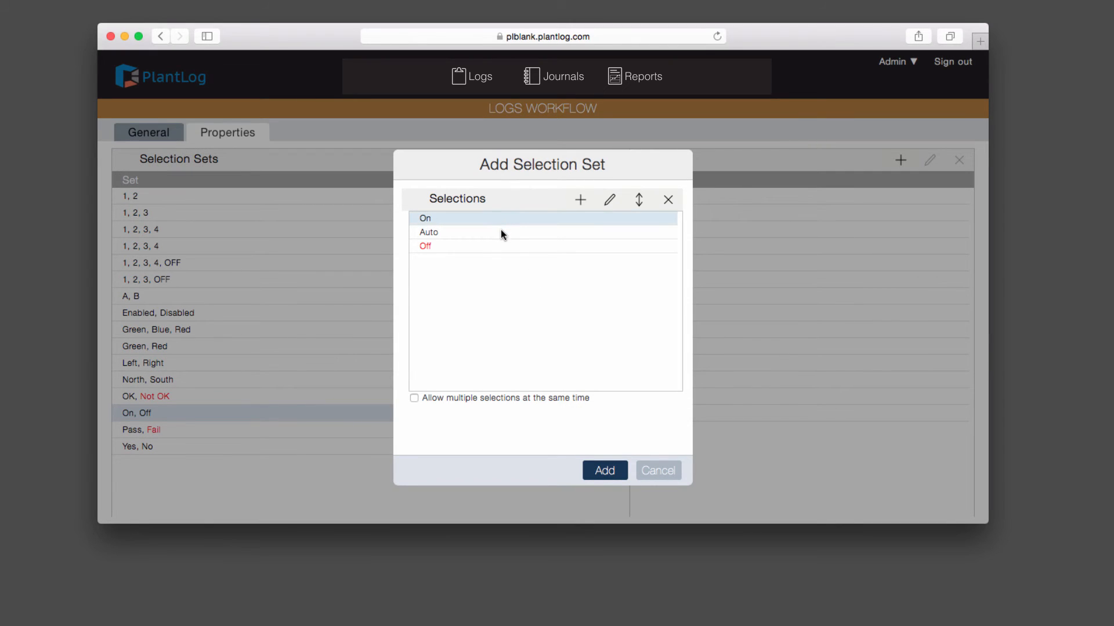
{"action": "left_click", "coordinate": [501, 232]}
{"action": "left_click", "coordinate": [498, 219]}
{"action": "left_click", "coordinate": [493, 231]}
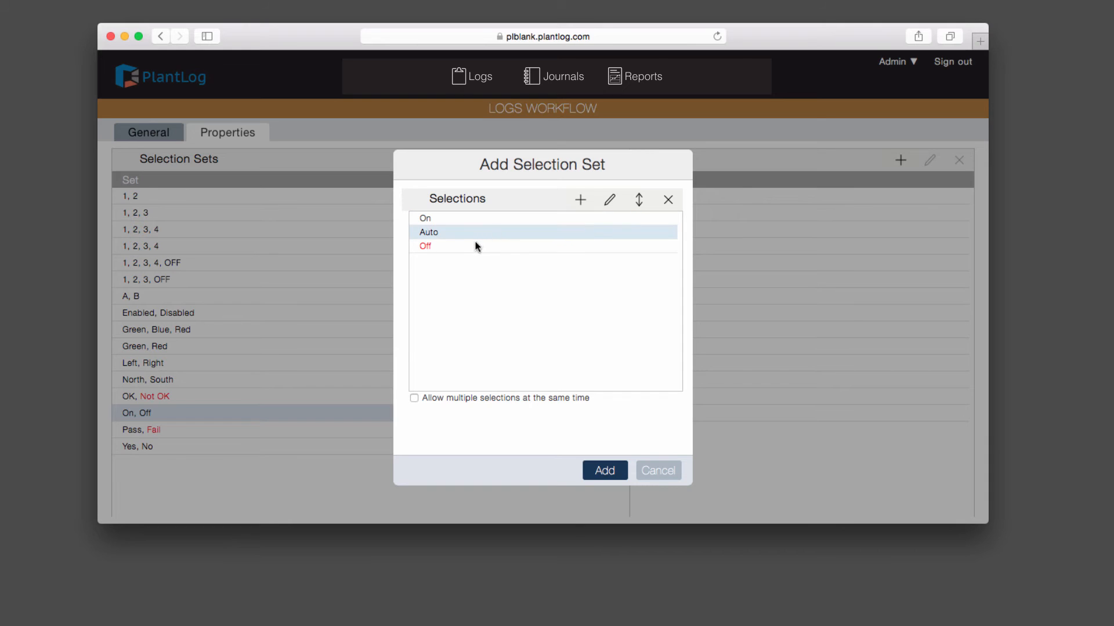
{"action": "left_click", "coordinate": [470, 249]}
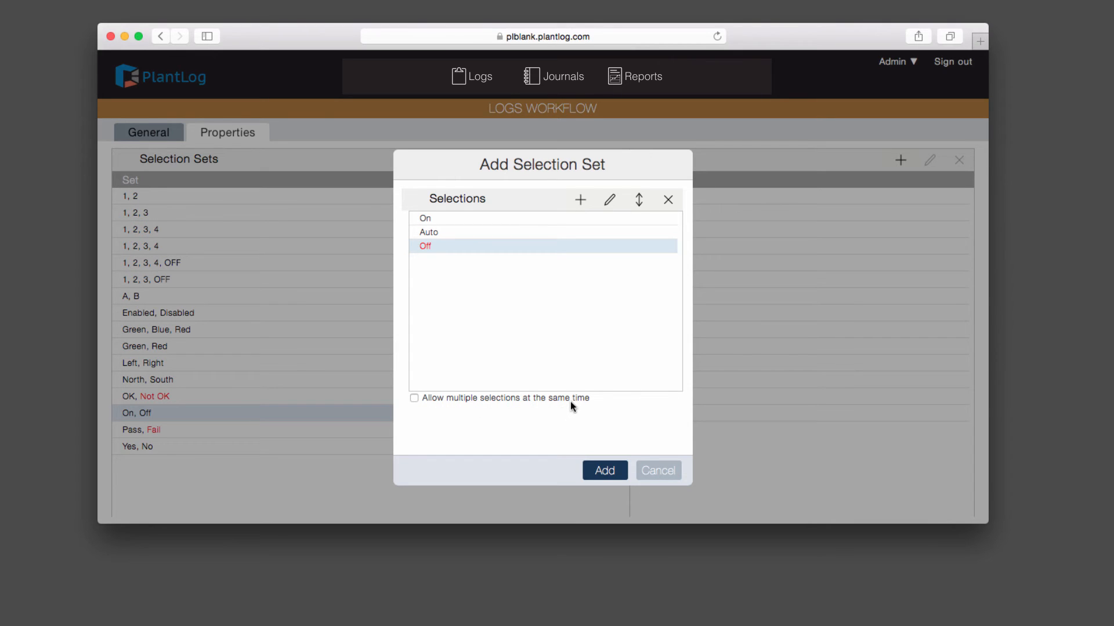
{"action": "left_click", "coordinate": [473, 397]}
{"action": "left_click", "coordinate": [413, 398]}
{"action": "left_click", "coordinate": [609, 472]}
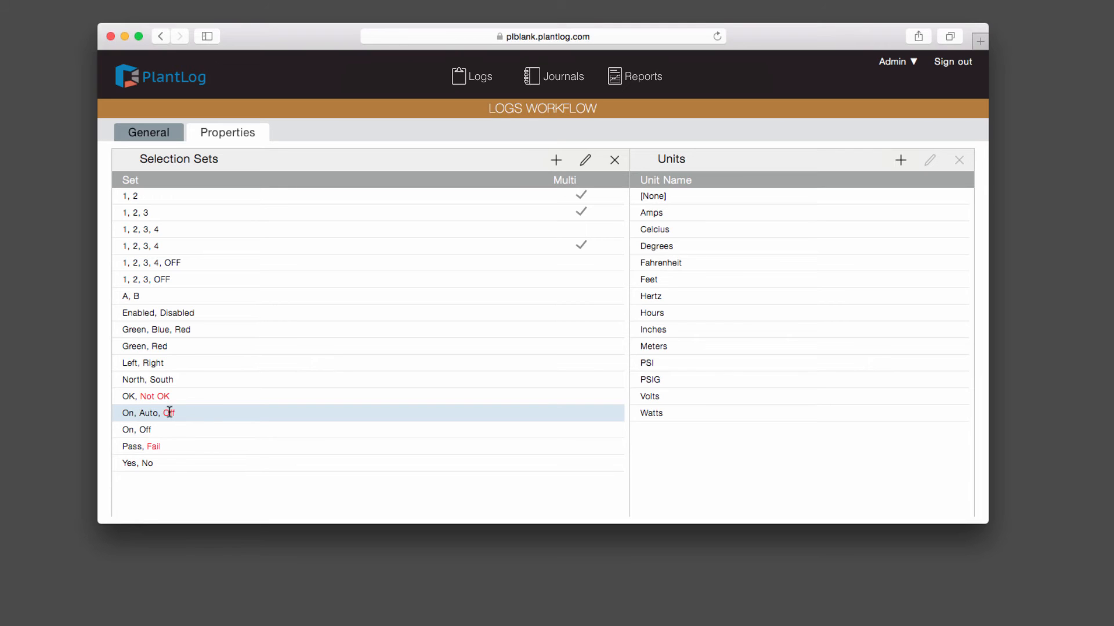
Step: Look over the On, Off set and Hours unit, then bring up the Add Unit form
{"action": "left_click", "coordinate": [159, 427]}
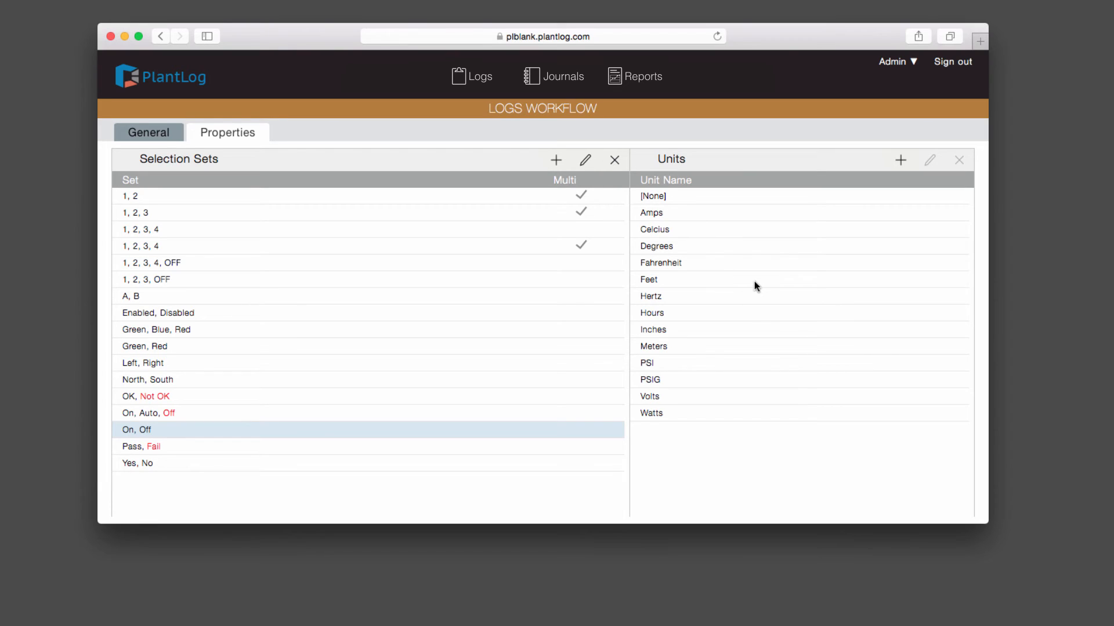
{"action": "left_click", "coordinate": [754, 312]}
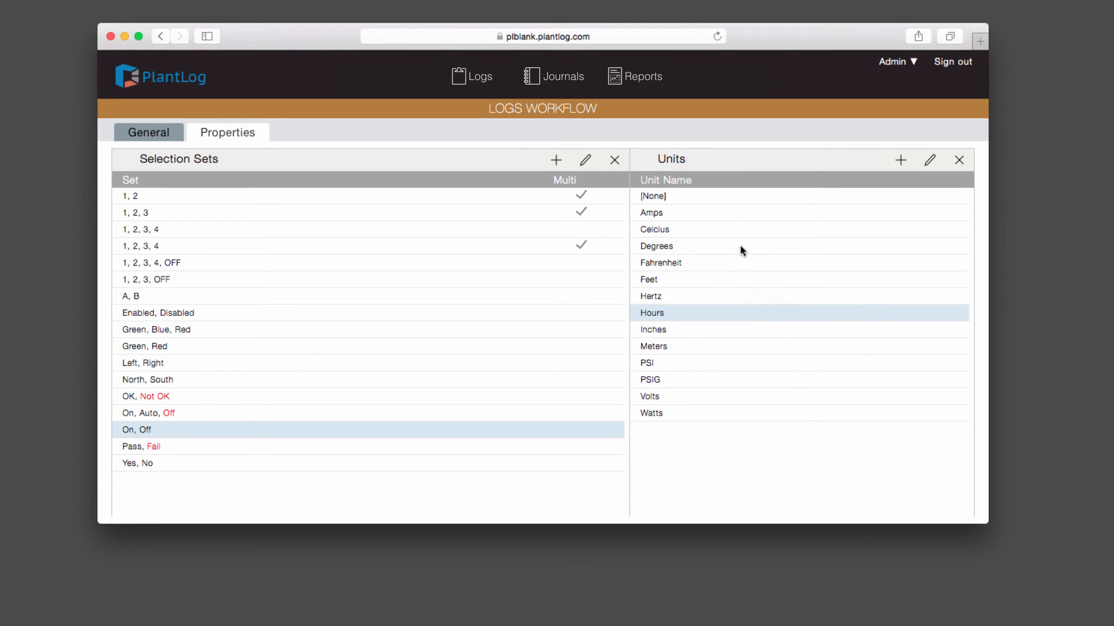
{"action": "left_click", "coordinate": [901, 161]}
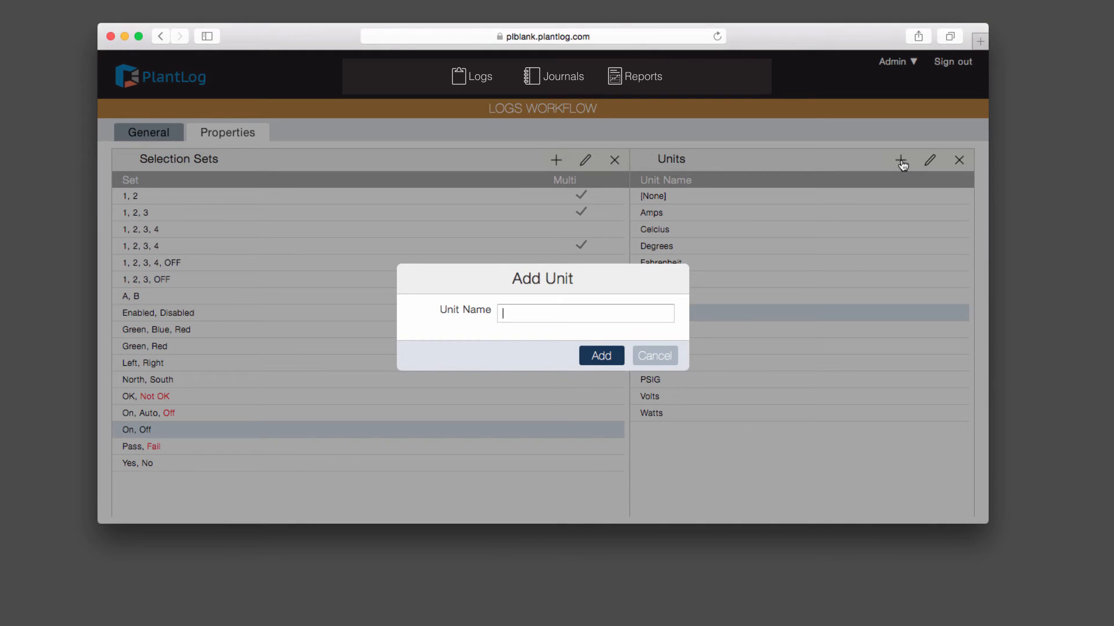
Step: Add a PPM unit and return to the General page showing Chiller #1's items
{"action": "type", "text": "PSI"}
{"action": "key", "text": "BackSpace"}
{"action": "key", "text": "BackSpace"}
{"action": "key", "text": "BackSpace"}
{"action": "type", "text": "PPM"}
{"action": "left_click", "coordinate": [616, 357]}
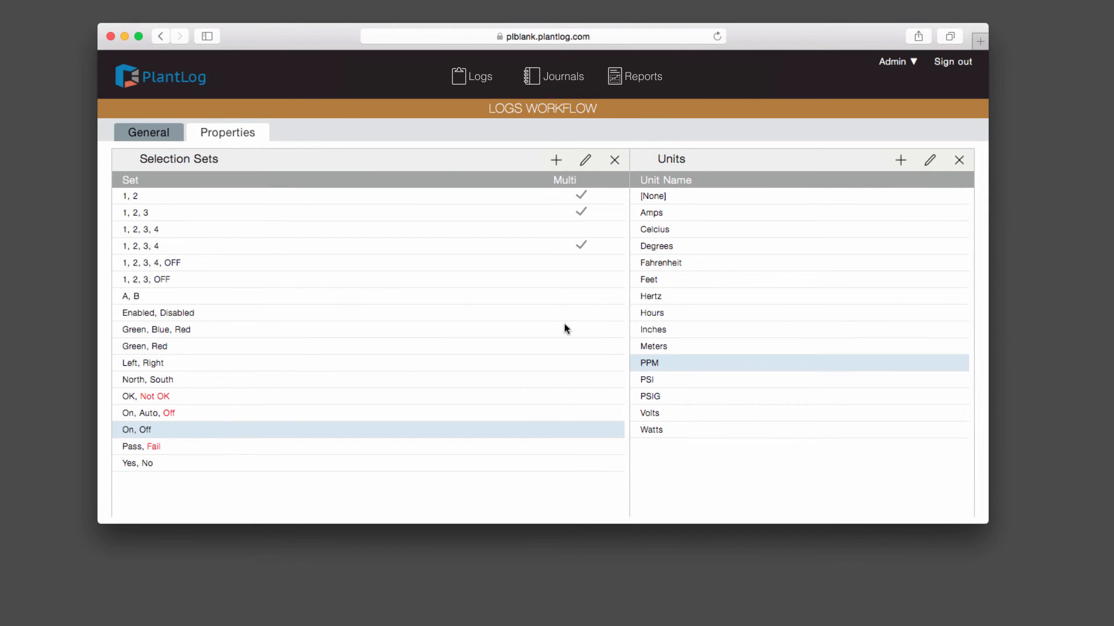
{"action": "left_click", "coordinate": [152, 135]}
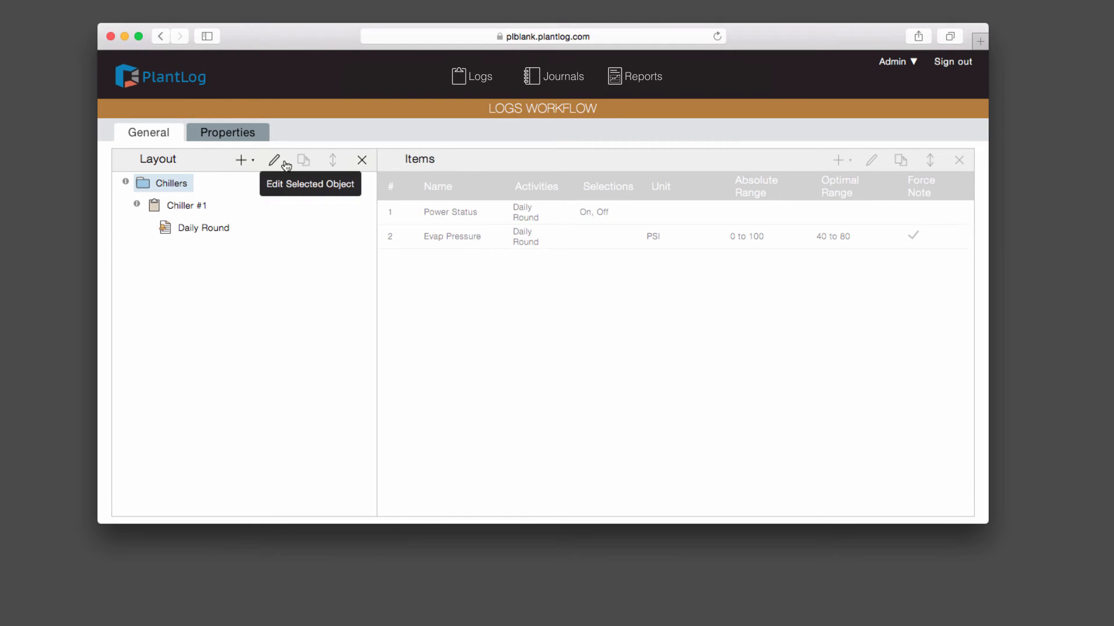
{"action": "left_click", "coordinate": [190, 207]}
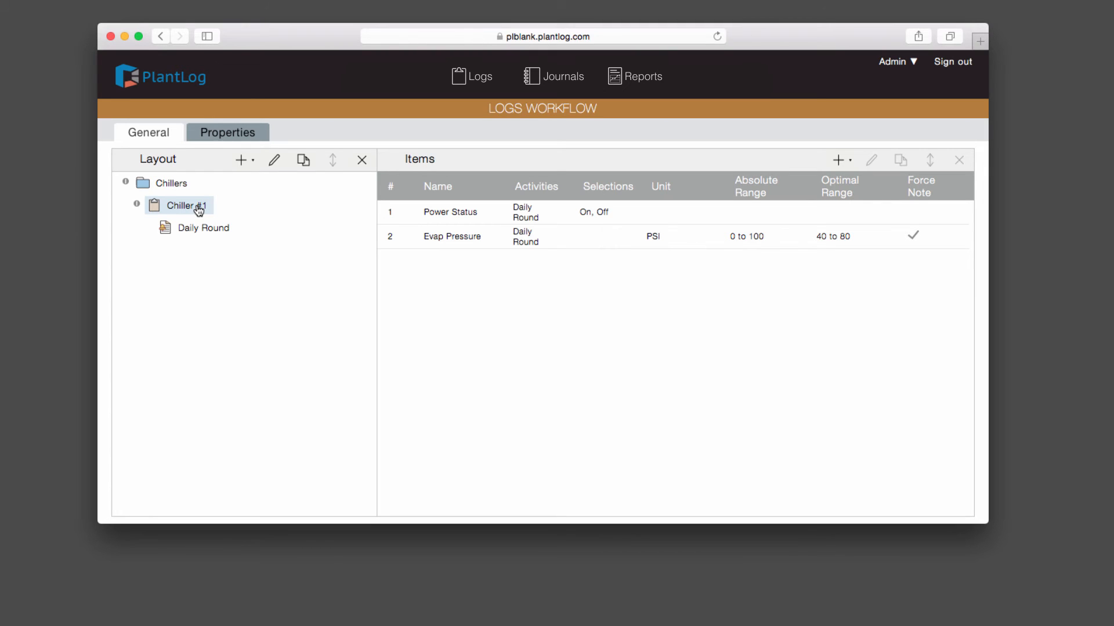
Step: Copy Chiller #1 as 'Chiller #2', changing the serial number in its details to 8888
{"action": "left_click", "coordinate": [302, 161]}
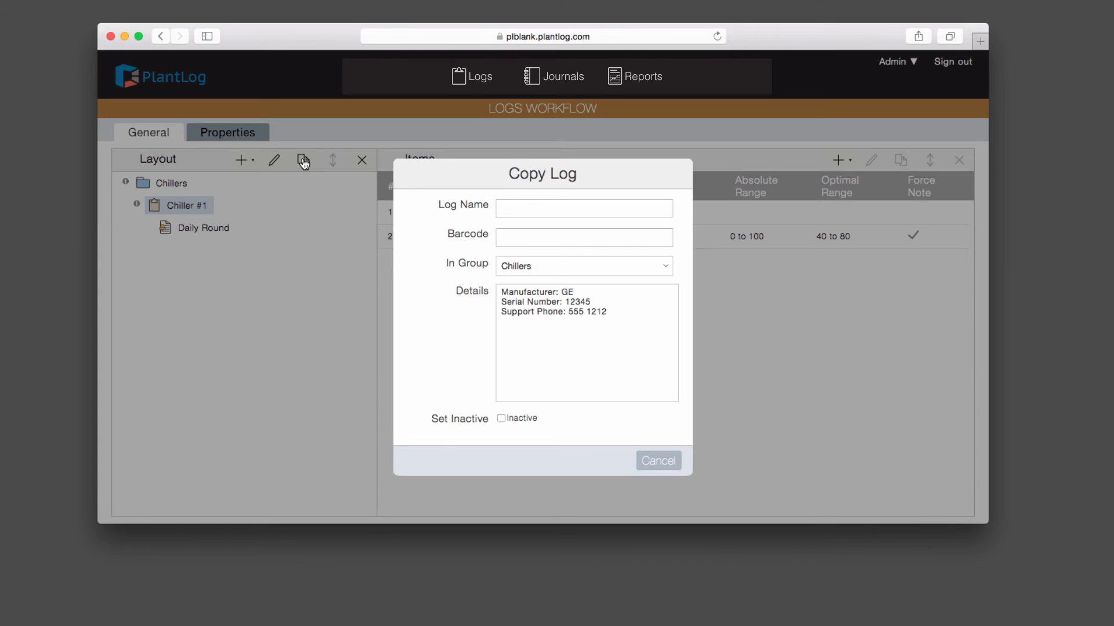
{"action": "type", "text": "Chil"}
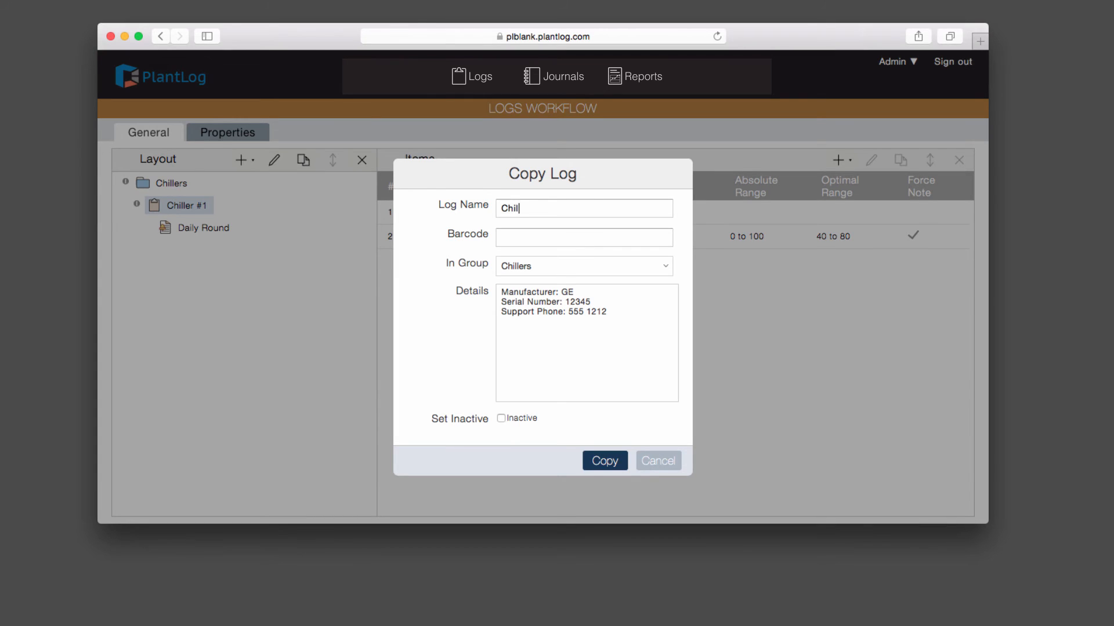
{"action": "type", "text": "ler #210002"}
{"action": "left_click", "coordinate": [608, 298]}
{"action": "key", "text": "BackSpace"}
{"action": "key", "text": "BackSpace"}
{"action": "key", "text": "BackSpace"}
{"action": "key", "text": "BackSpace"}
{"action": "key", "text": "BackSpace"}
{"action": "type", "text": "8888"}
{"action": "left_click", "coordinate": [606, 462]}
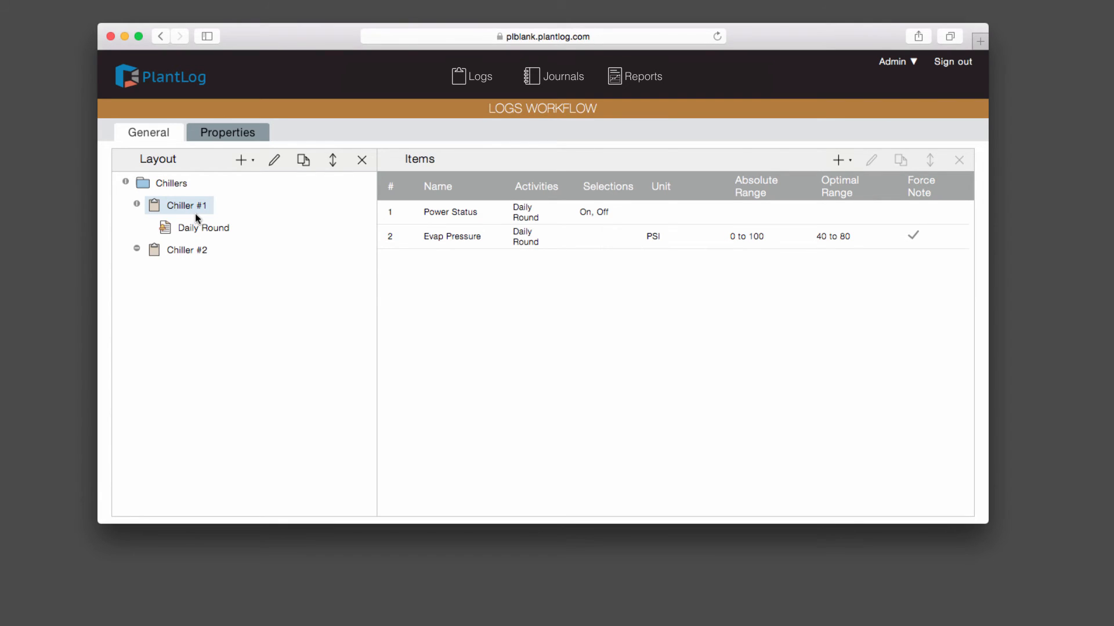
Step: Inspect Chiller #2's Daily Round items, then collapse Chiller #2 and Chiller #1
{"action": "left_click", "coordinate": [137, 249]}
{"action": "left_click", "coordinate": [210, 278]}
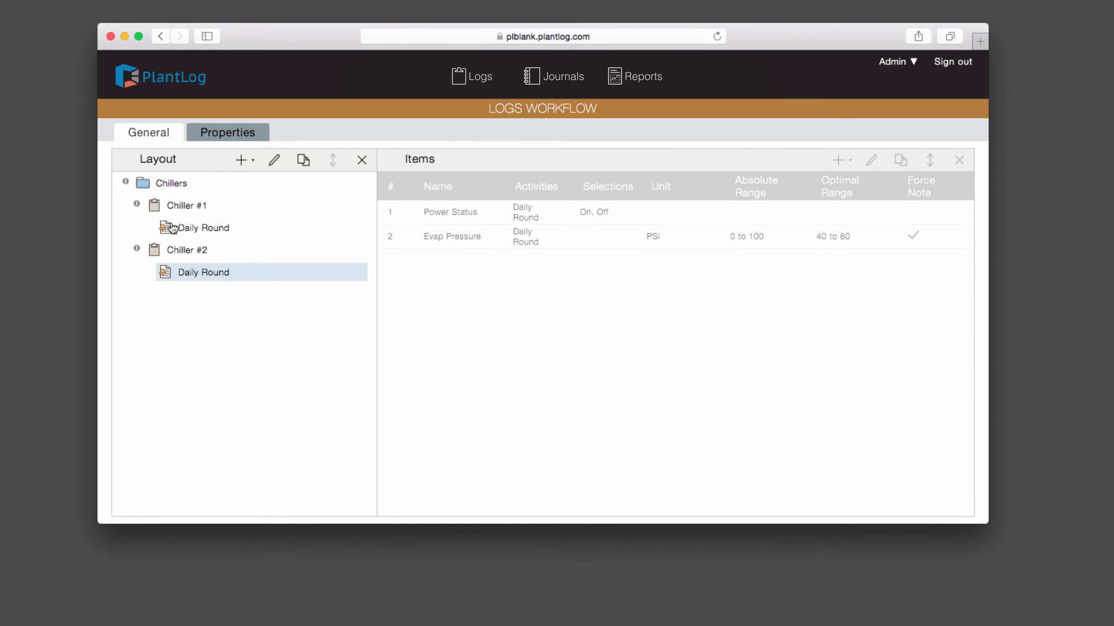
{"action": "left_click", "coordinate": [137, 250]}
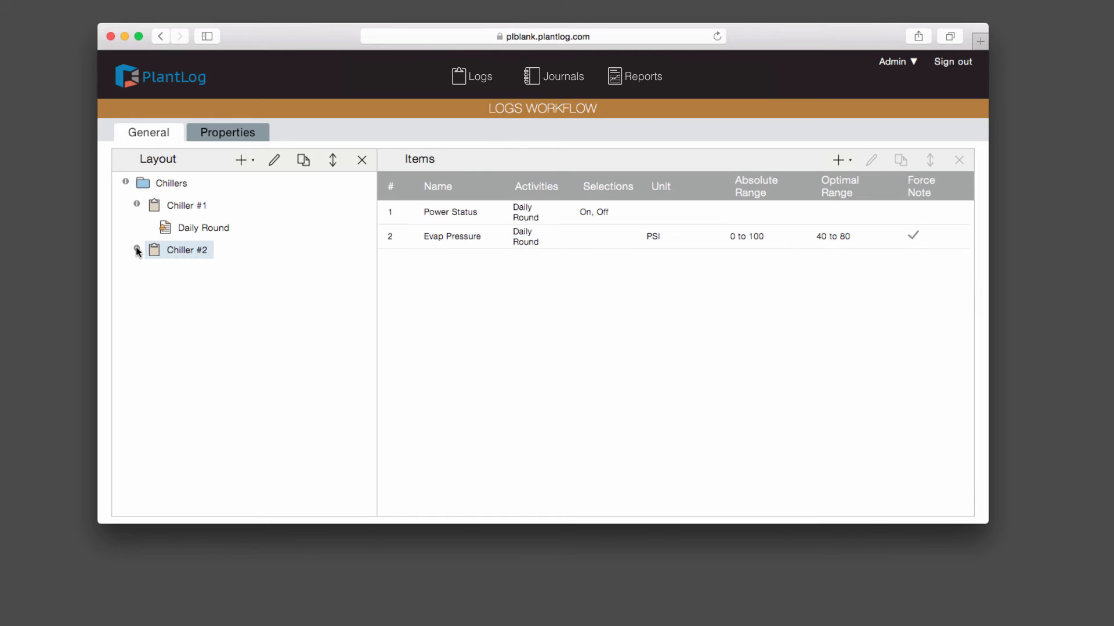
{"action": "left_click", "coordinate": [137, 205]}
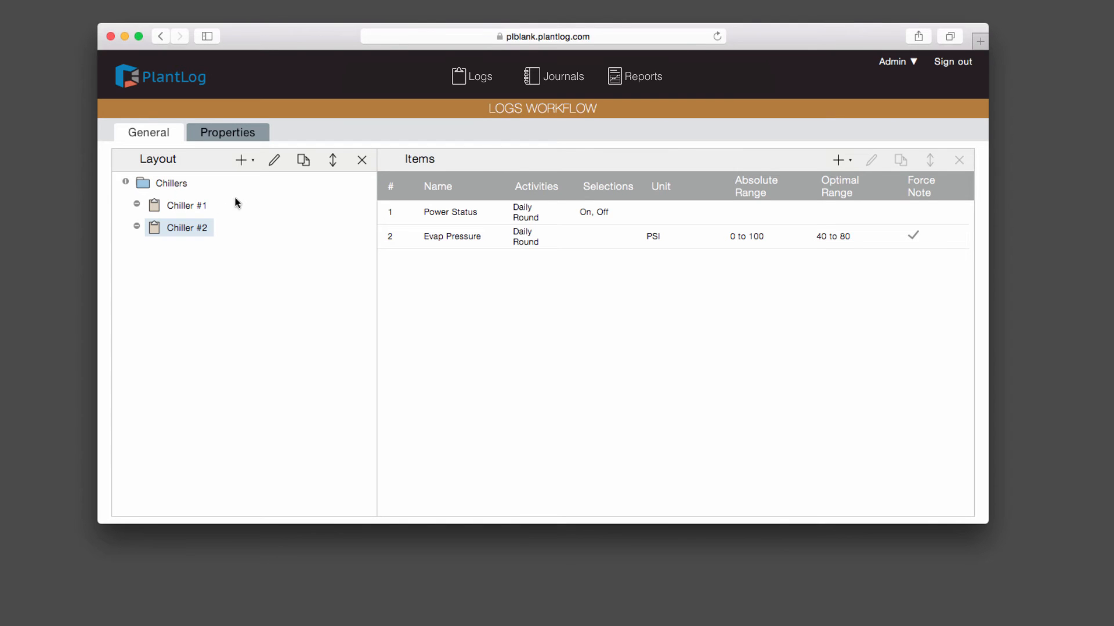
Step: Reorder the Chillers group so Chiller #2 comes before Chiller #1
{"action": "left_click", "coordinate": [333, 162]}
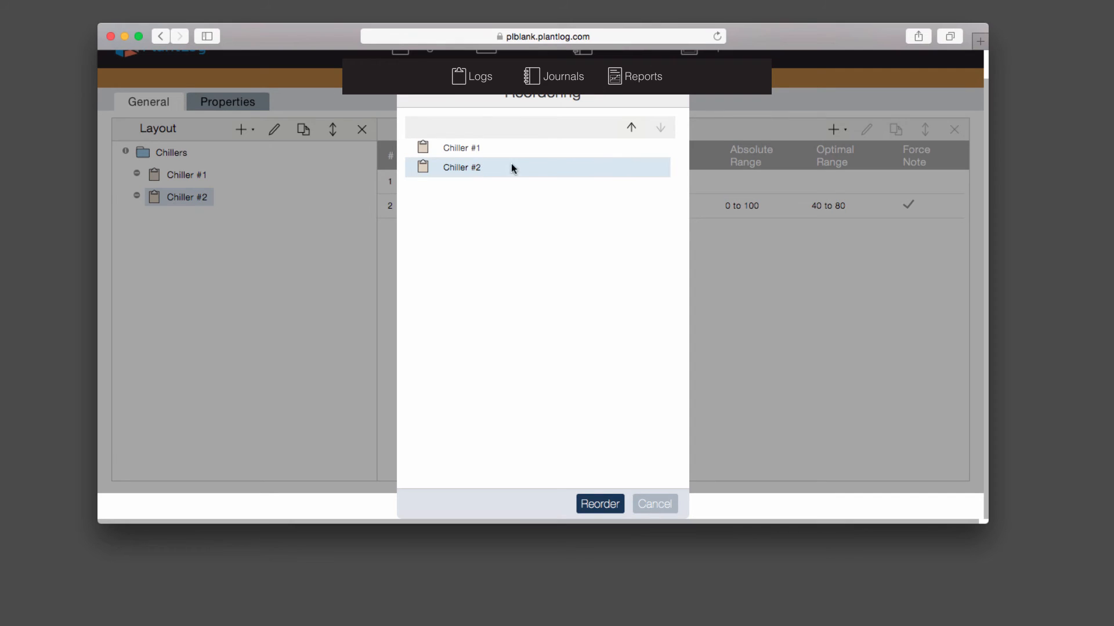
{"action": "left_click", "coordinate": [632, 130]}
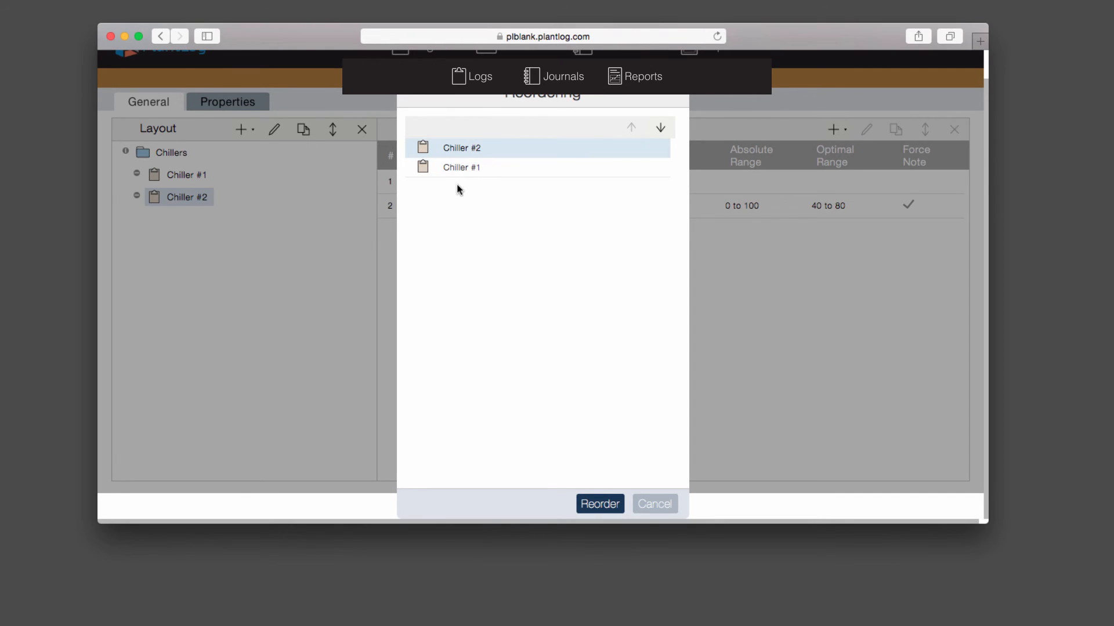
{"action": "left_click", "coordinate": [600, 504]}
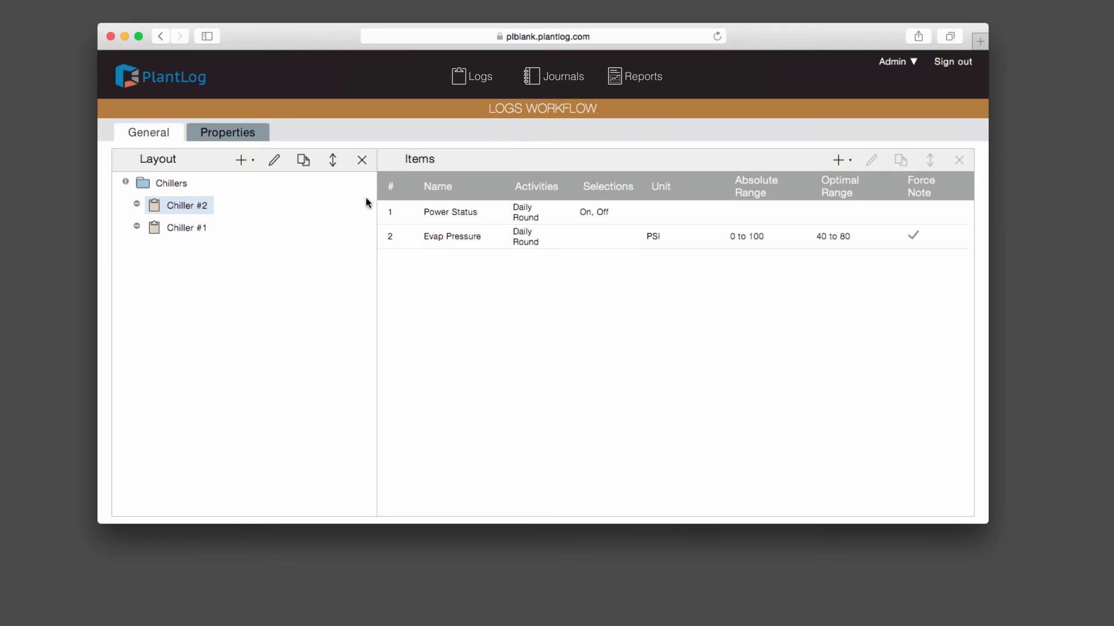
Step: Select the Power Status and Evap Pressure items, then expand Chiller #2
{"action": "left_click", "coordinate": [678, 218]}
{"action": "left_click", "coordinate": [675, 239]}
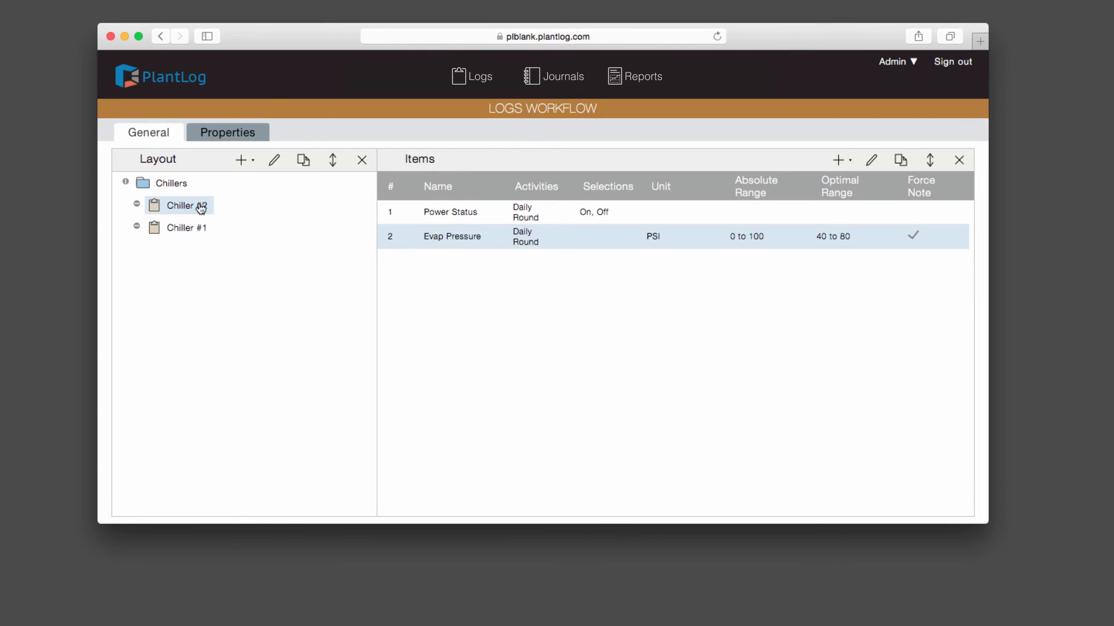
{"action": "left_click", "coordinate": [137, 204]}
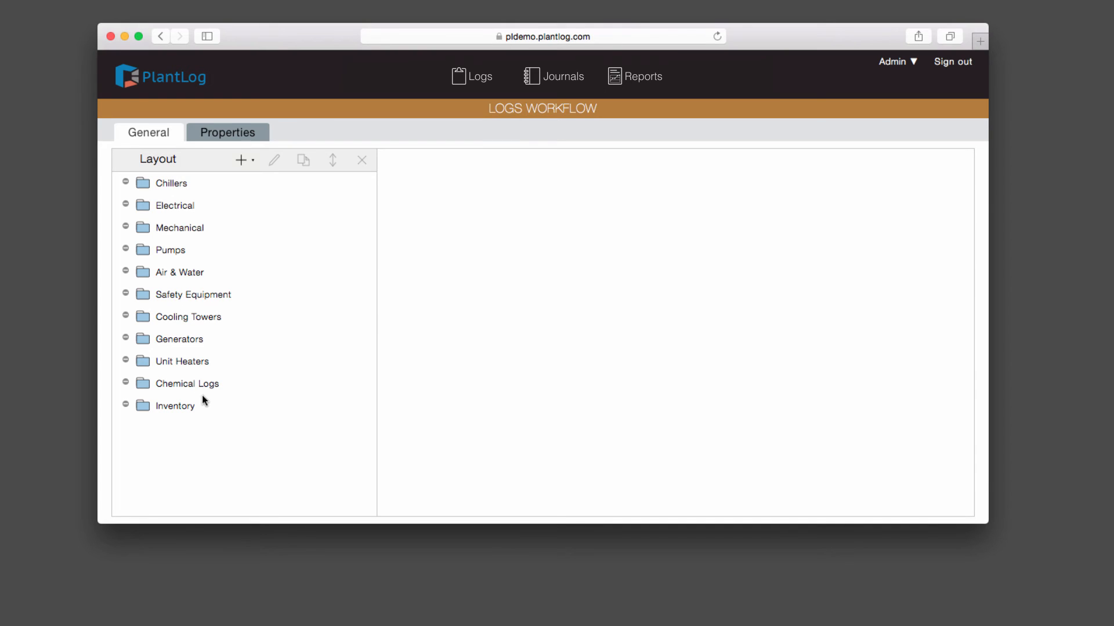
Step: Browse Chiller #1's 38 items and its Shift 1, Shift 2 and Five Year Check activities
{"action": "left_click", "coordinate": [126, 183]}
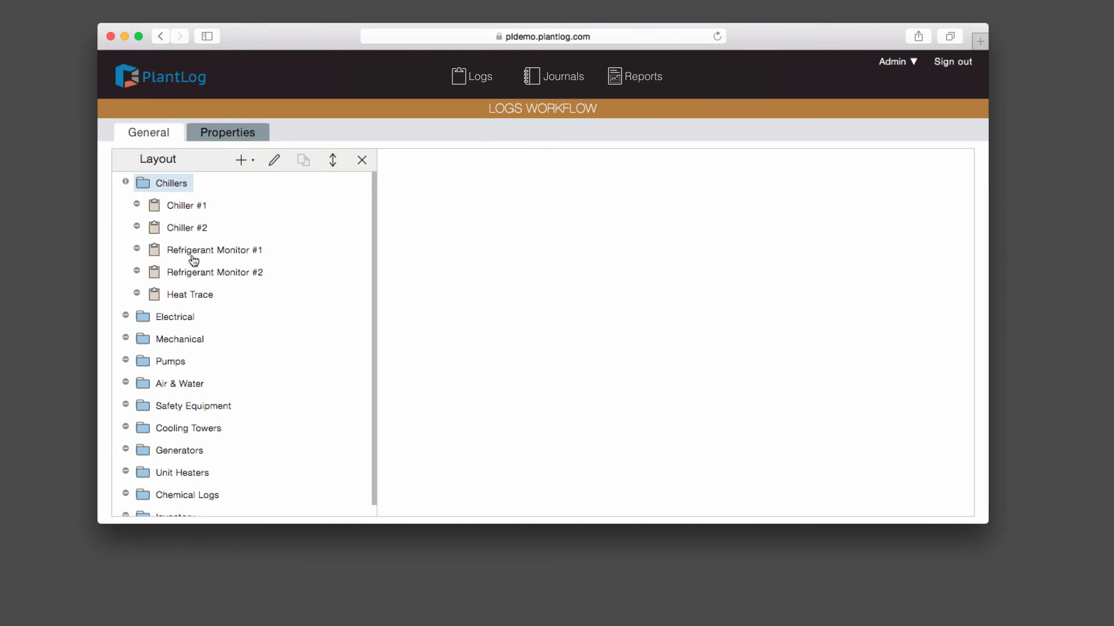
{"action": "left_click", "coordinate": [174, 208]}
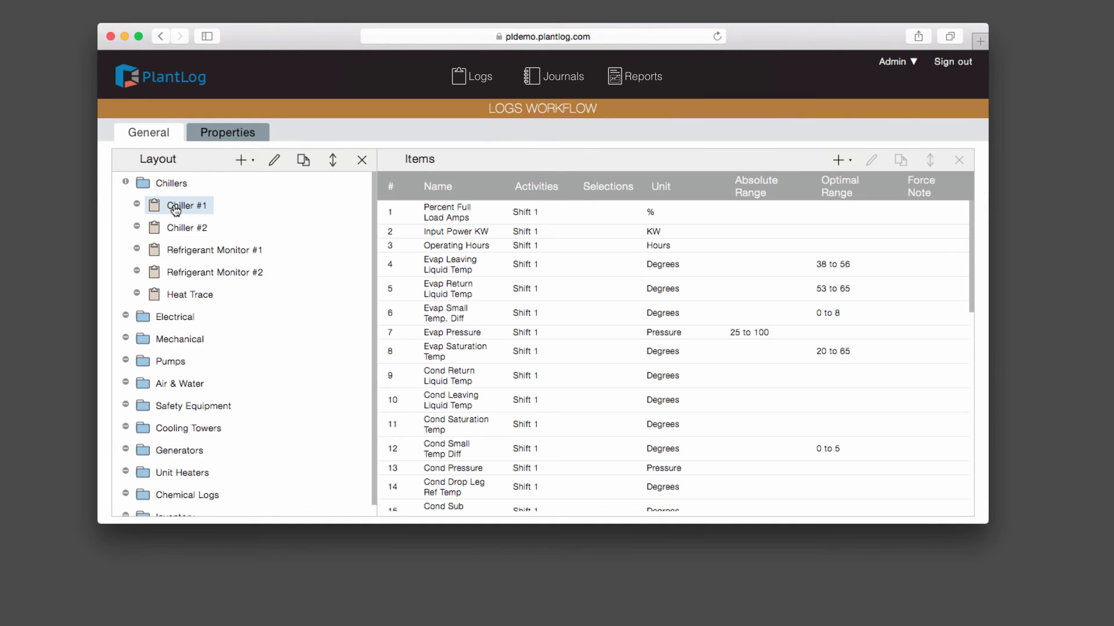
{"action": "left_click", "coordinate": [137, 204]}
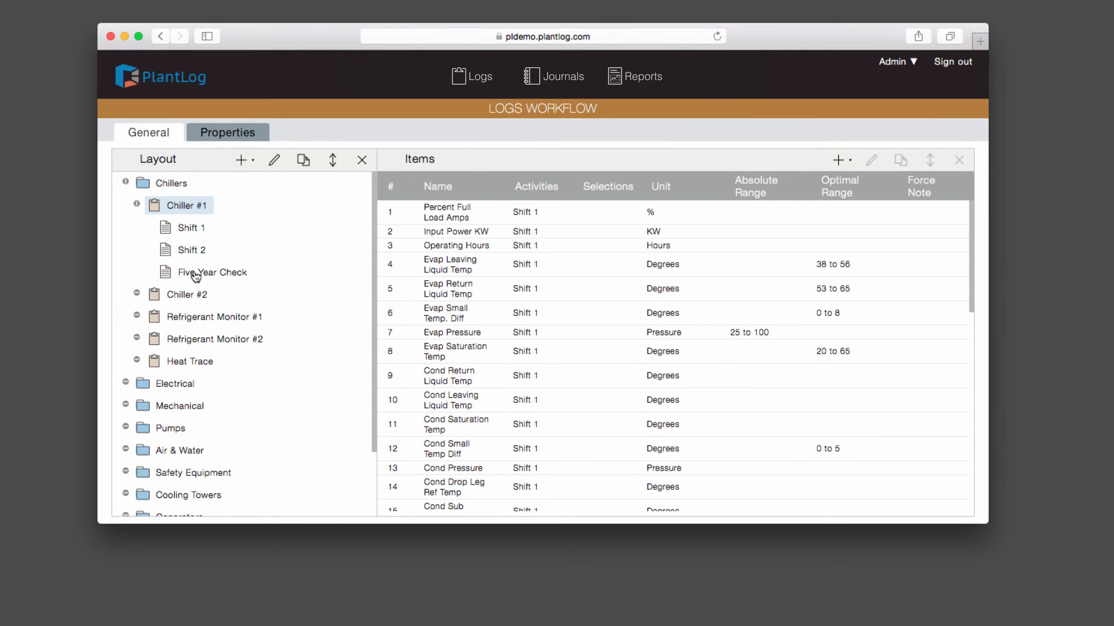
{"action": "scroll", "coordinate": [569, 353], "scroll_direction": "down", "scroll_amount": 5}
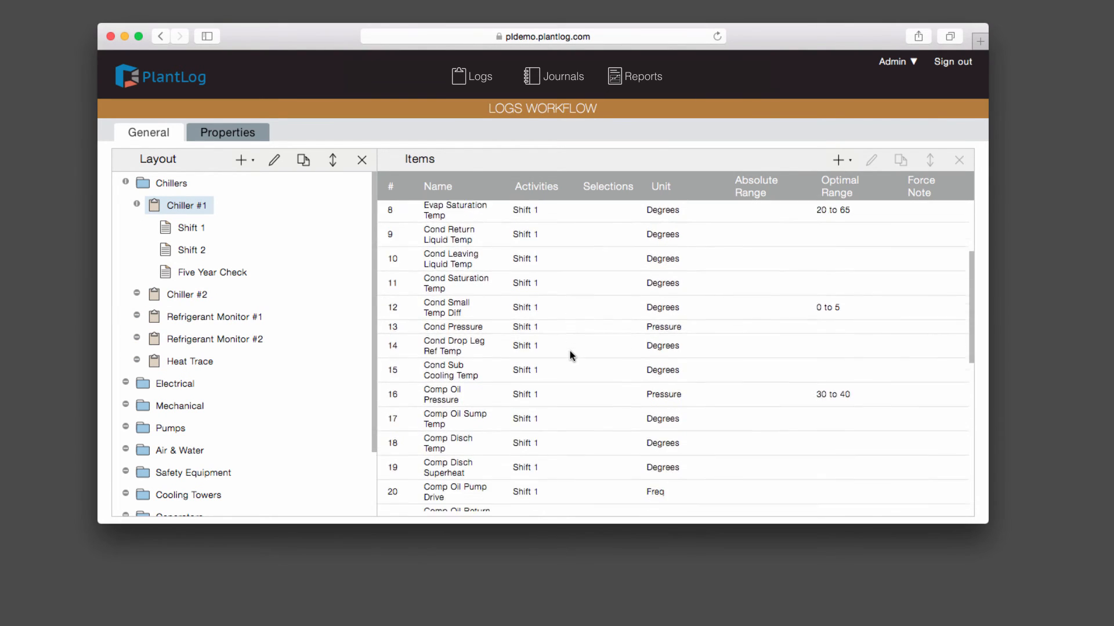
{"action": "scroll", "coordinate": [569, 352], "scroll_direction": "down", "scroll_amount": 10}
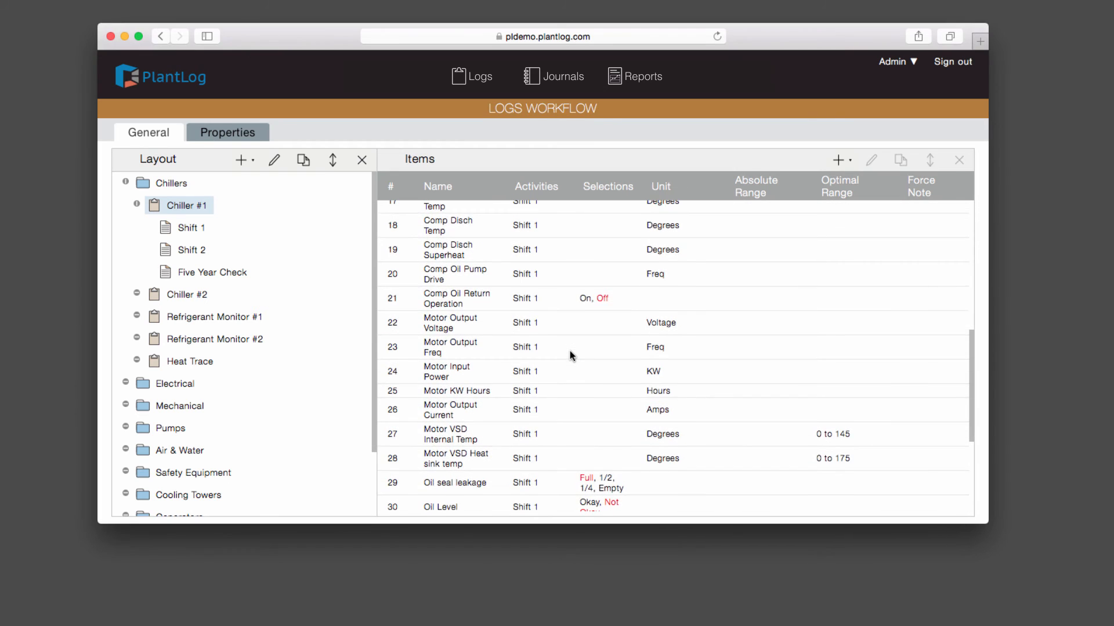
{"action": "scroll", "coordinate": [571, 355], "scroll_direction": "down", "scroll_amount": 4}
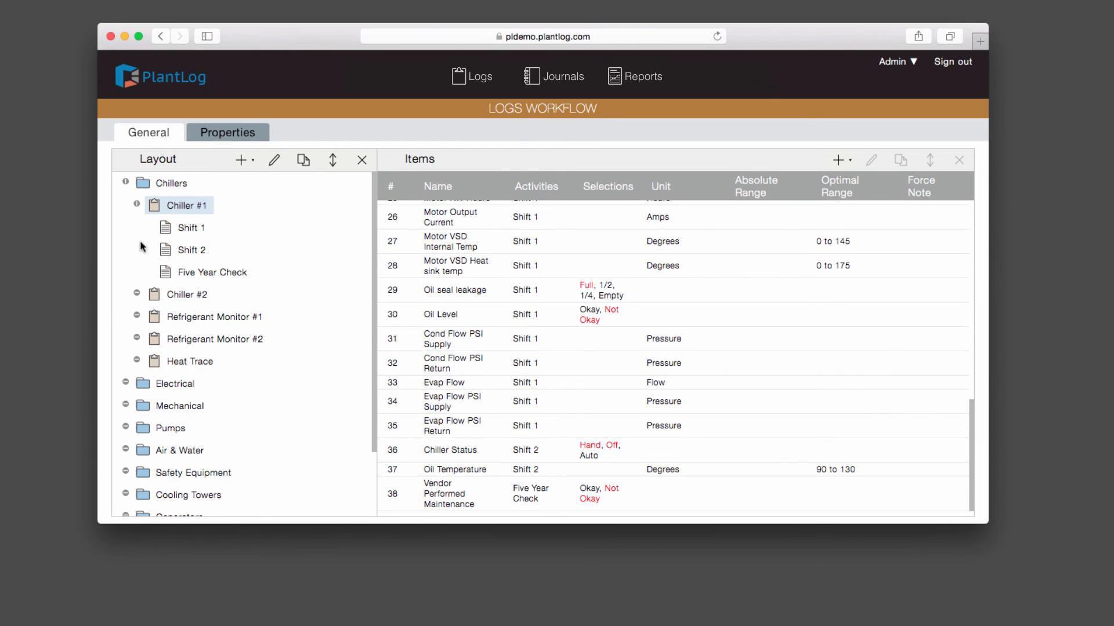
{"action": "left_click", "coordinate": [138, 204]}
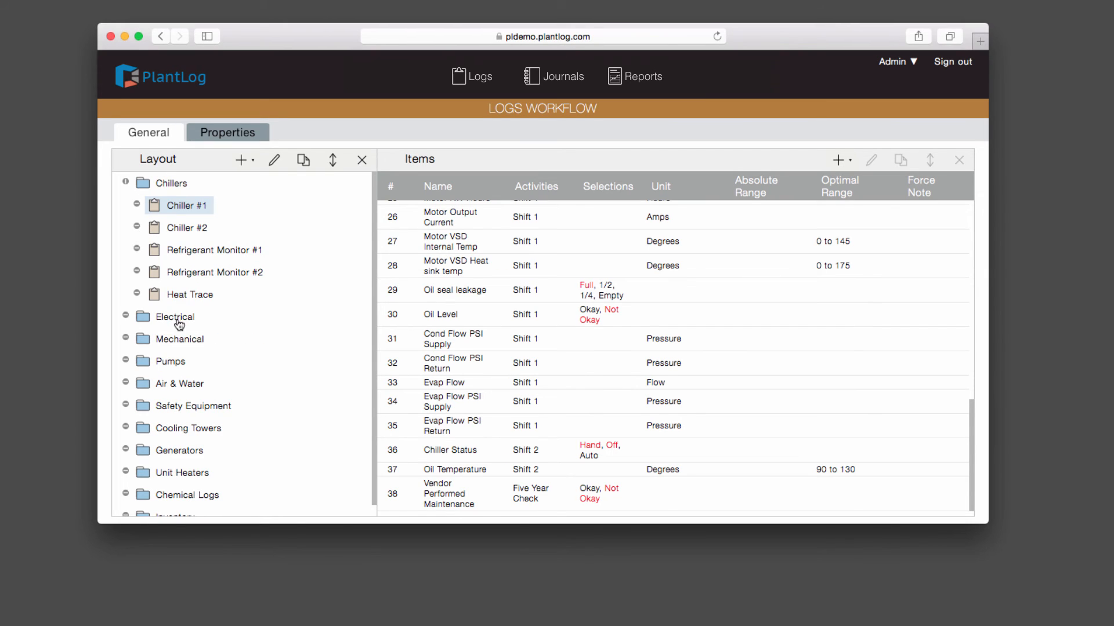
{"action": "left_click", "coordinate": [135, 204]}
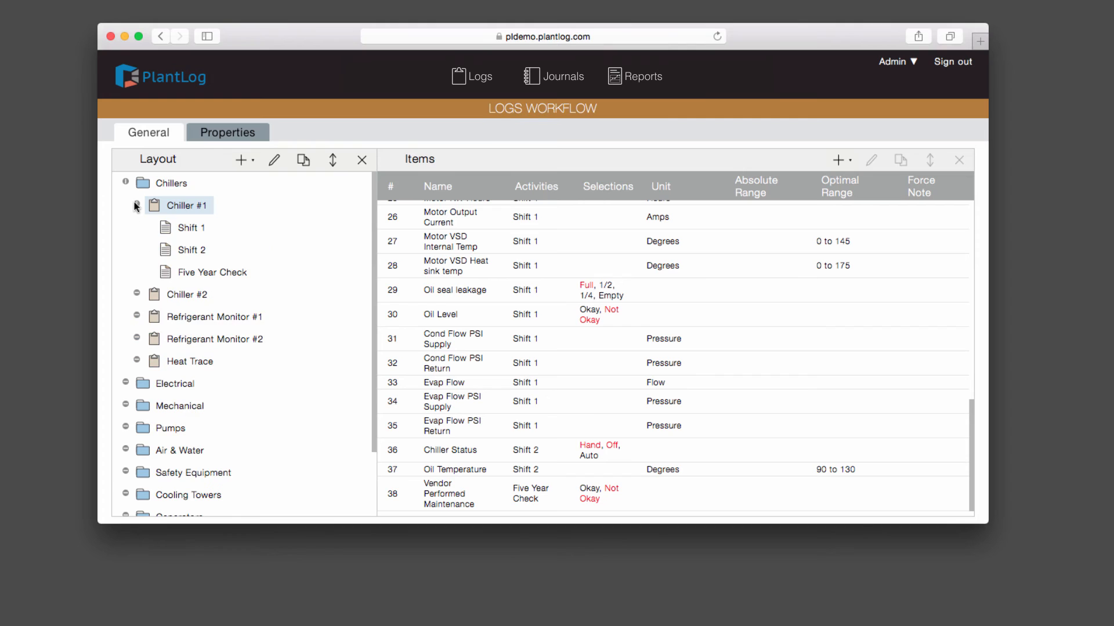
{"action": "left_click", "coordinate": [136, 205]}
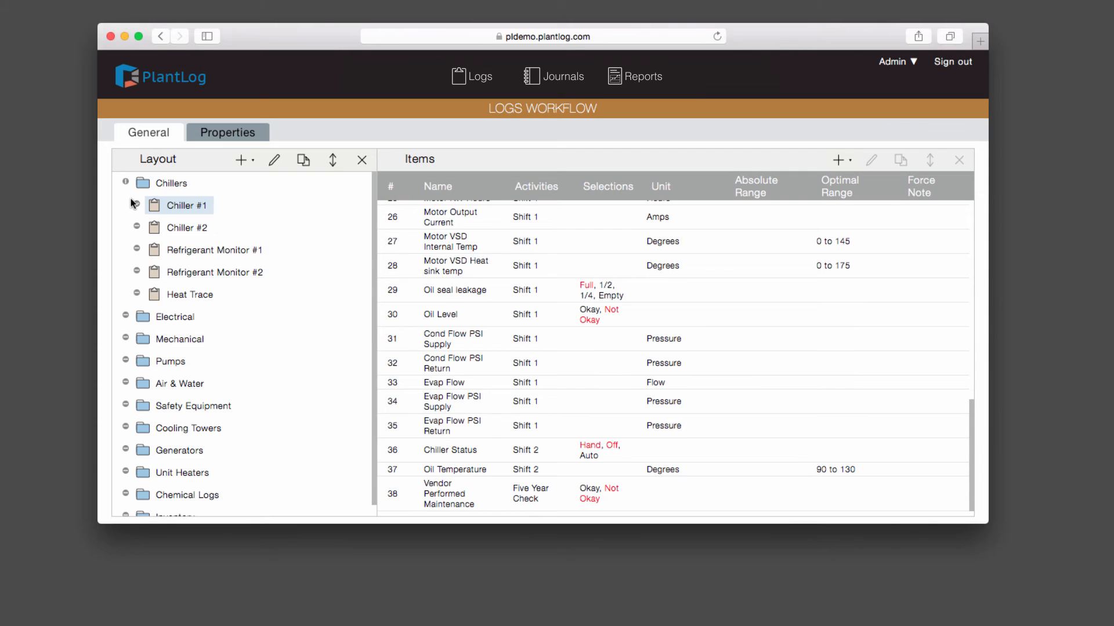
Step: Select Chiller #2 and save its log with Set Inactive ticked in Edit Log
{"action": "left_click", "coordinate": [193, 232]}
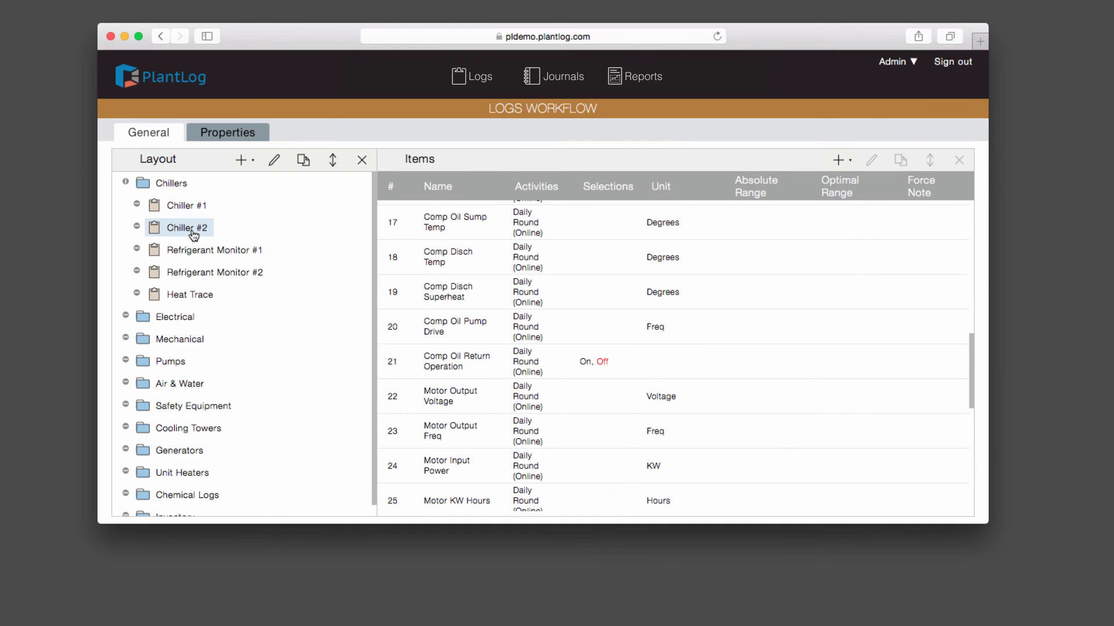
{"action": "left_click", "coordinate": [273, 164]}
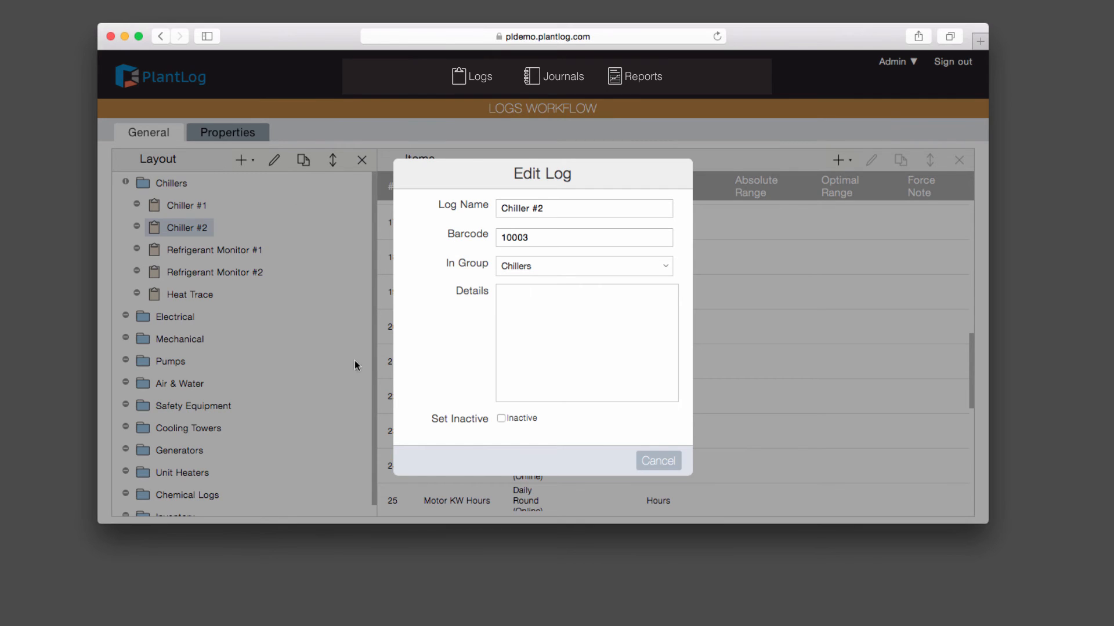
{"action": "left_click", "coordinate": [524, 419]}
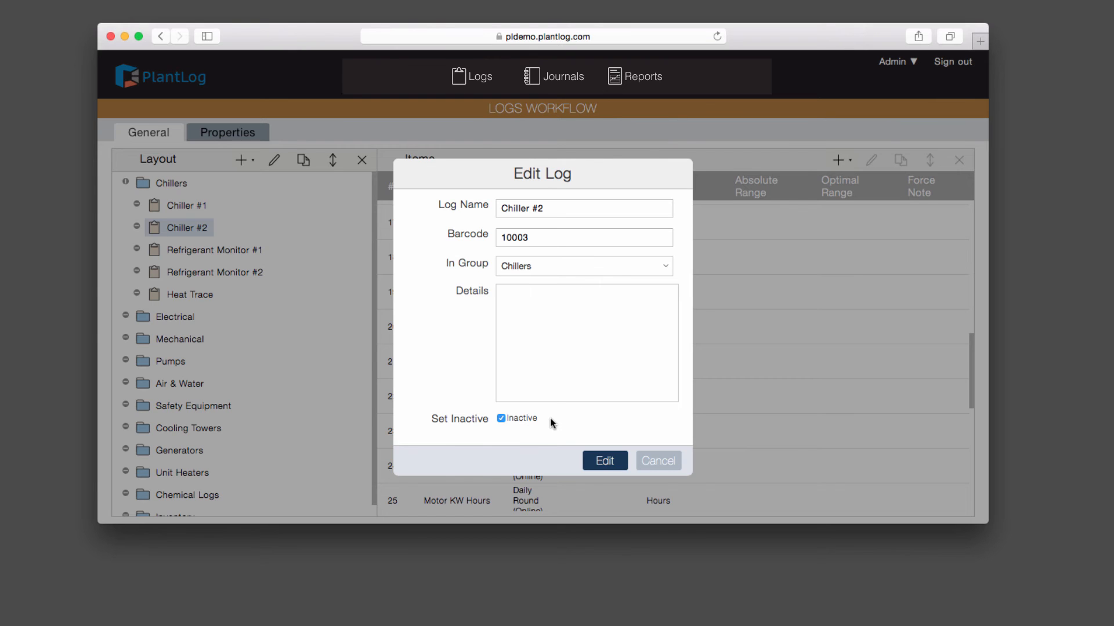
{"action": "left_click", "coordinate": [614, 467]}
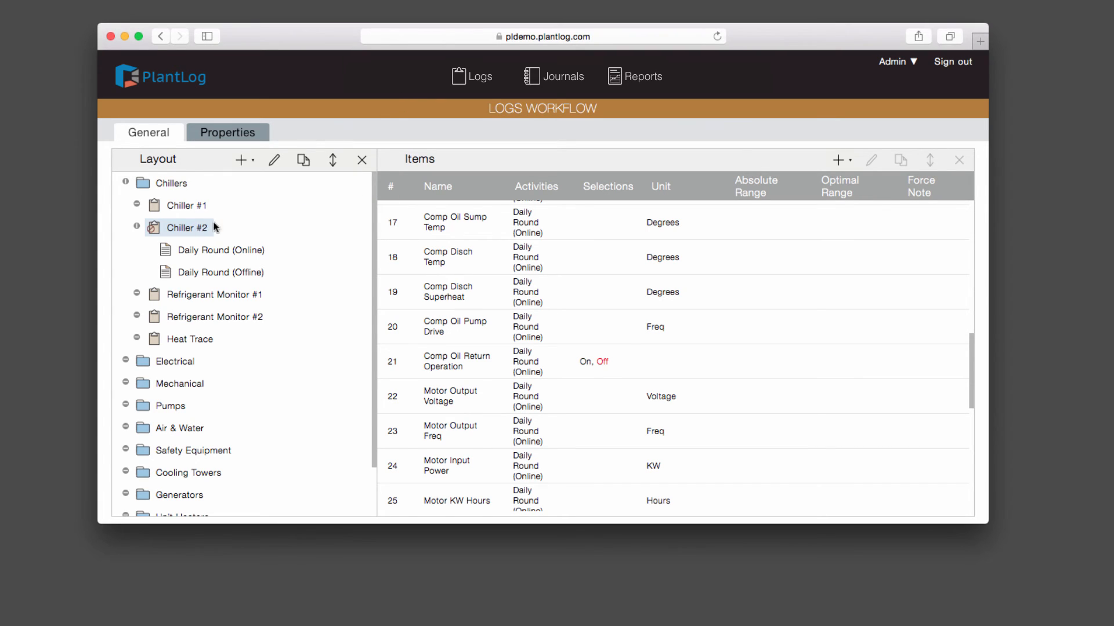
{"action": "left_click", "coordinate": [137, 228]}
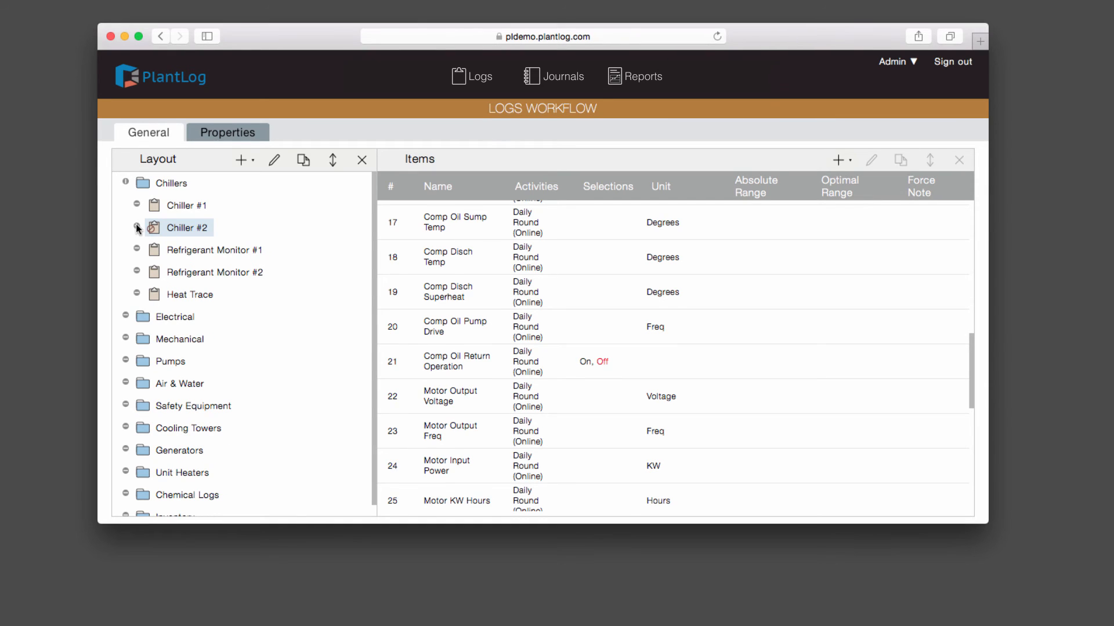
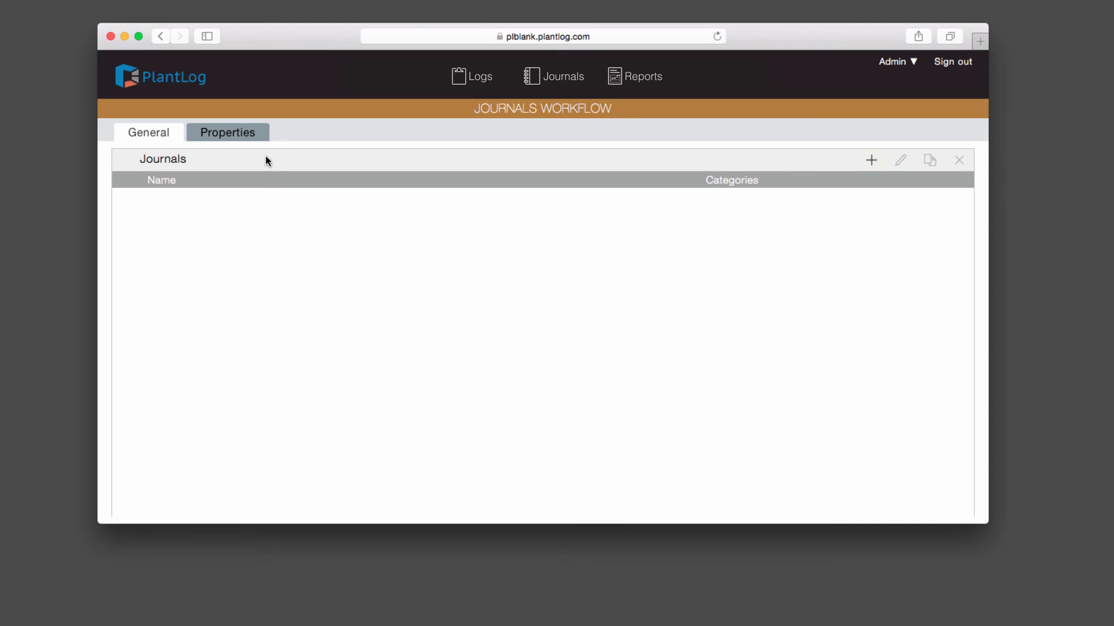
Step: Show the journal categories list and browse Fire, General, Injury and Maintenance
{"action": "left_click", "coordinate": [242, 136]}
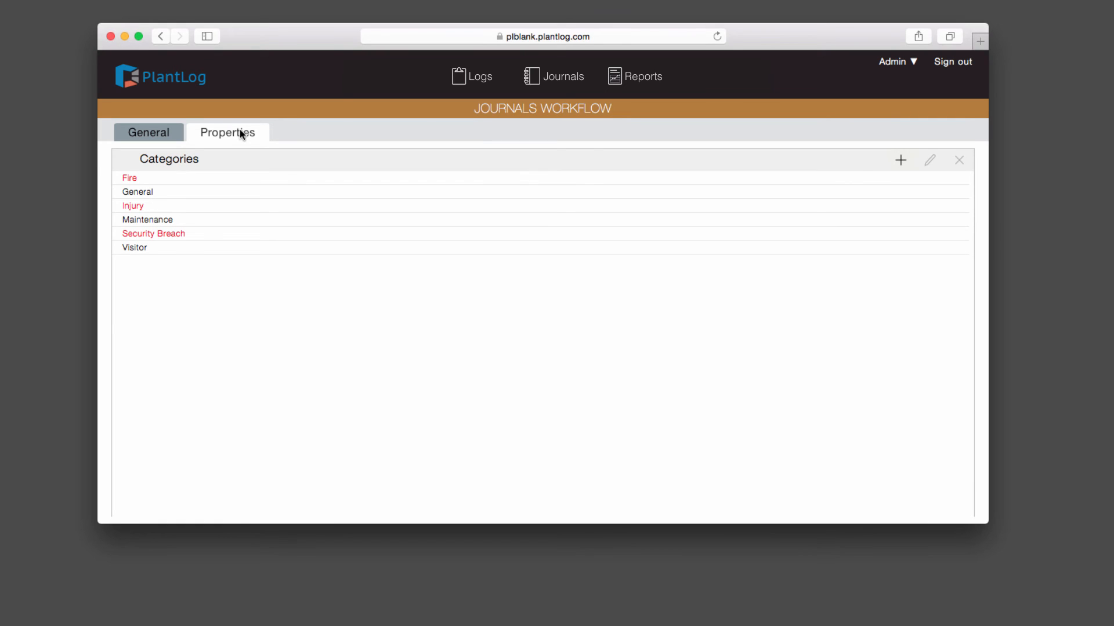
{"action": "left_click", "coordinate": [195, 178]}
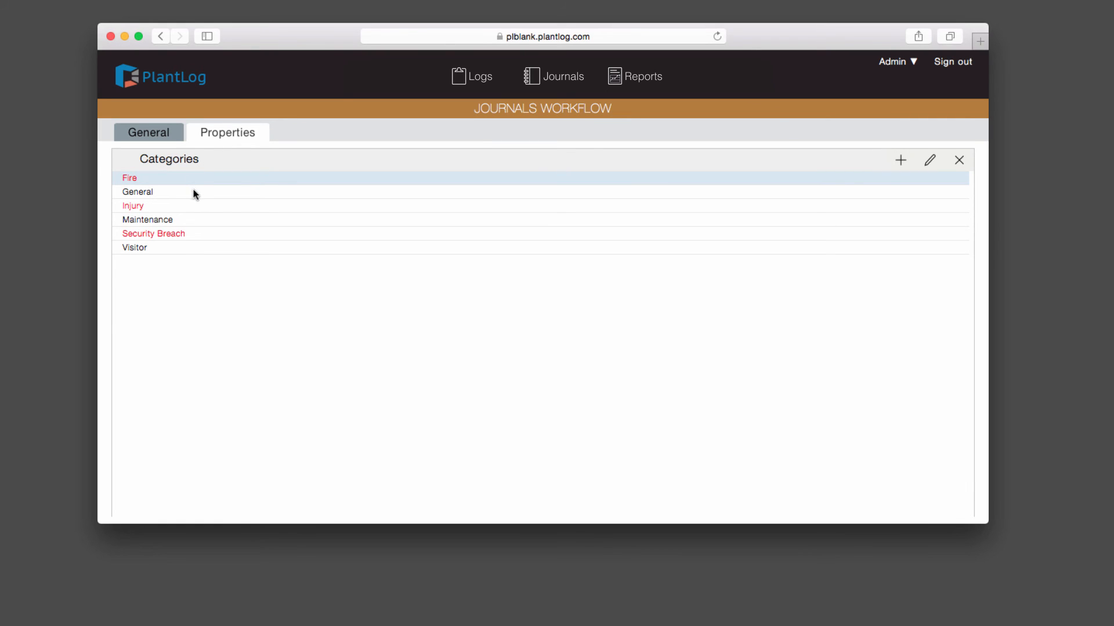
{"action": "left_click", "coordinate": [193, 192]}
{"action": "left_click", "coordinate": [196, 205]}
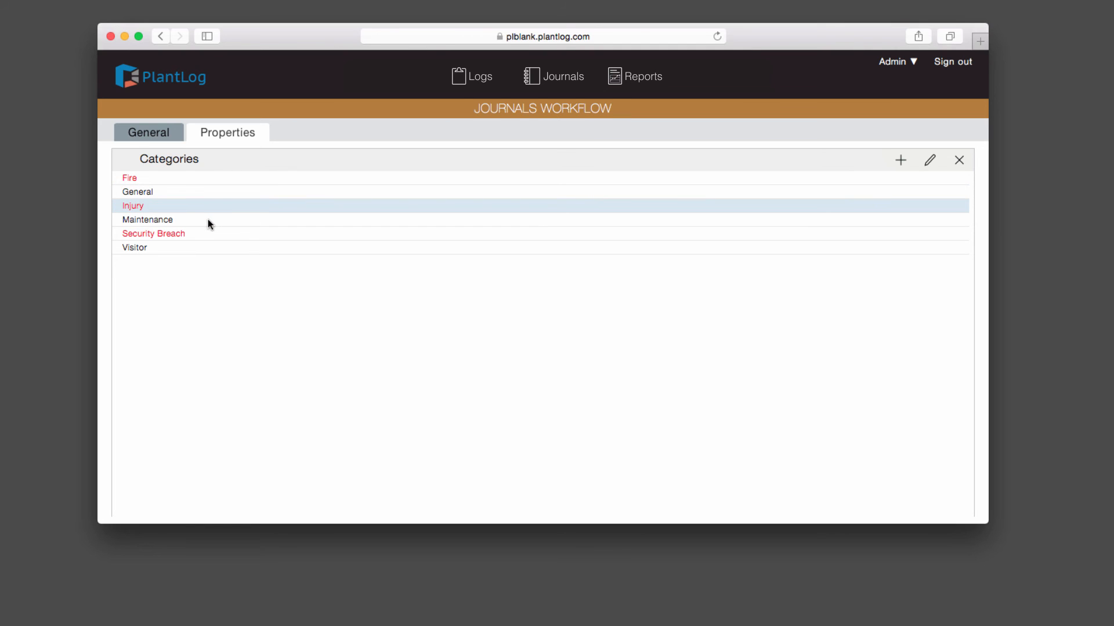
{"action": "left_click", "coordinate": [209, 221]}
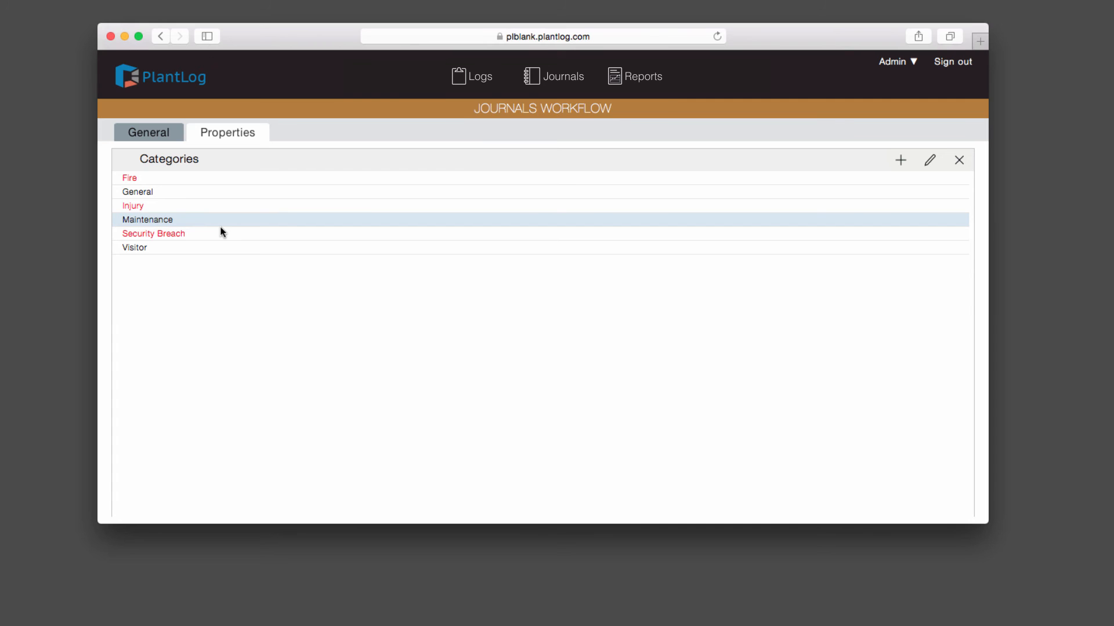
{"action": "left_click", "coordinate": [195, 179]}
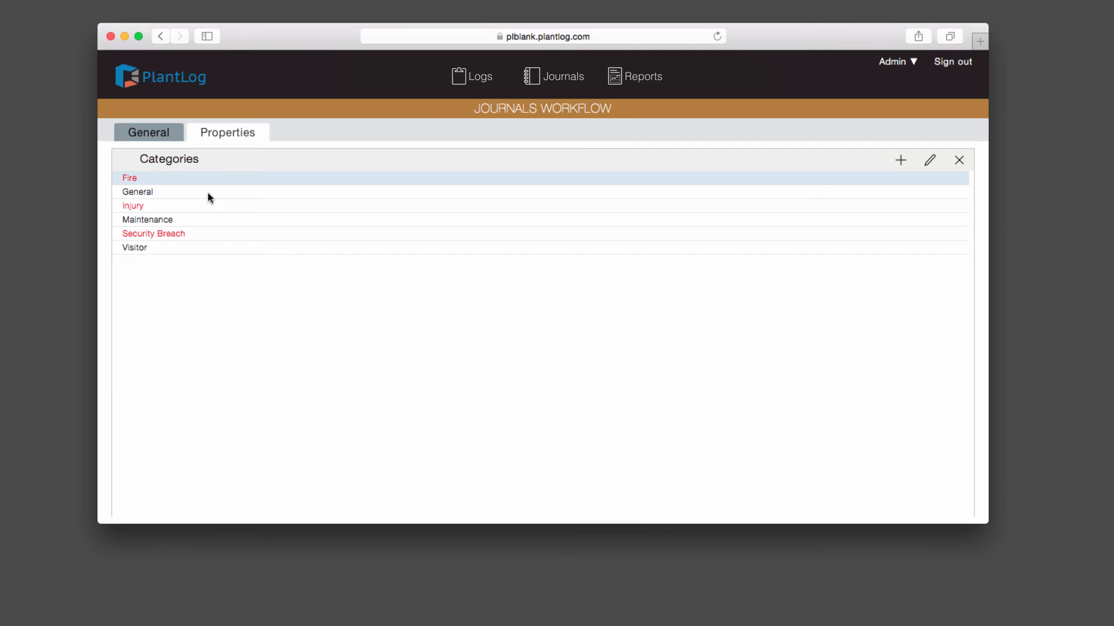
{"action": "left_click", "coordinate": [207, 193]}
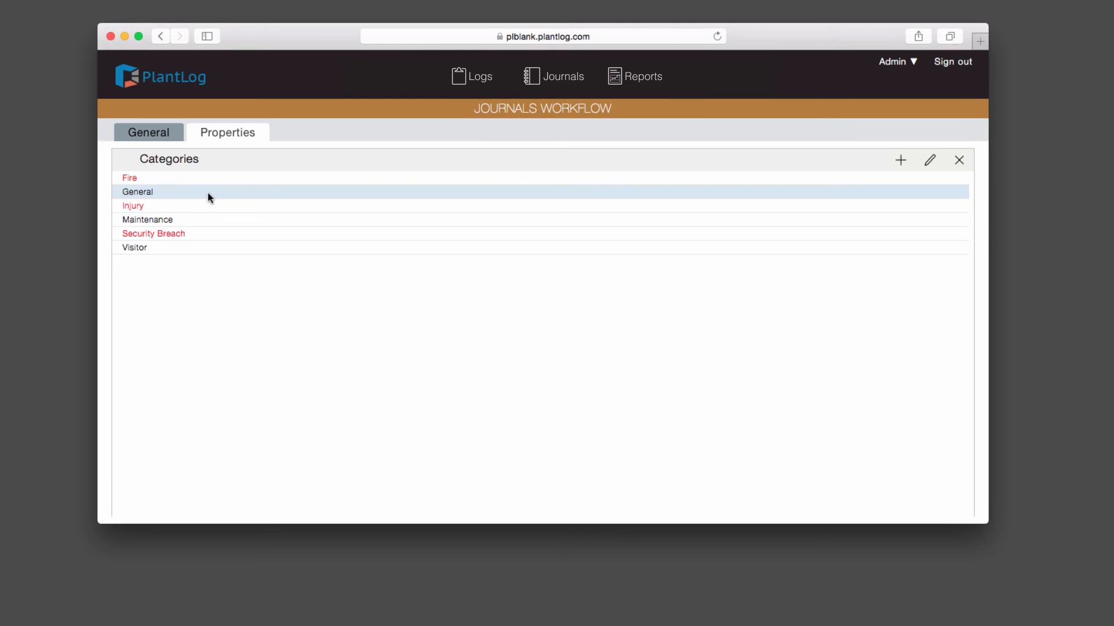
Step: Check Fire, Injury, Security Breach and Maintenance, then begin editing the Injury category
{"action": "left_click", "coordinate": [162, 180]}
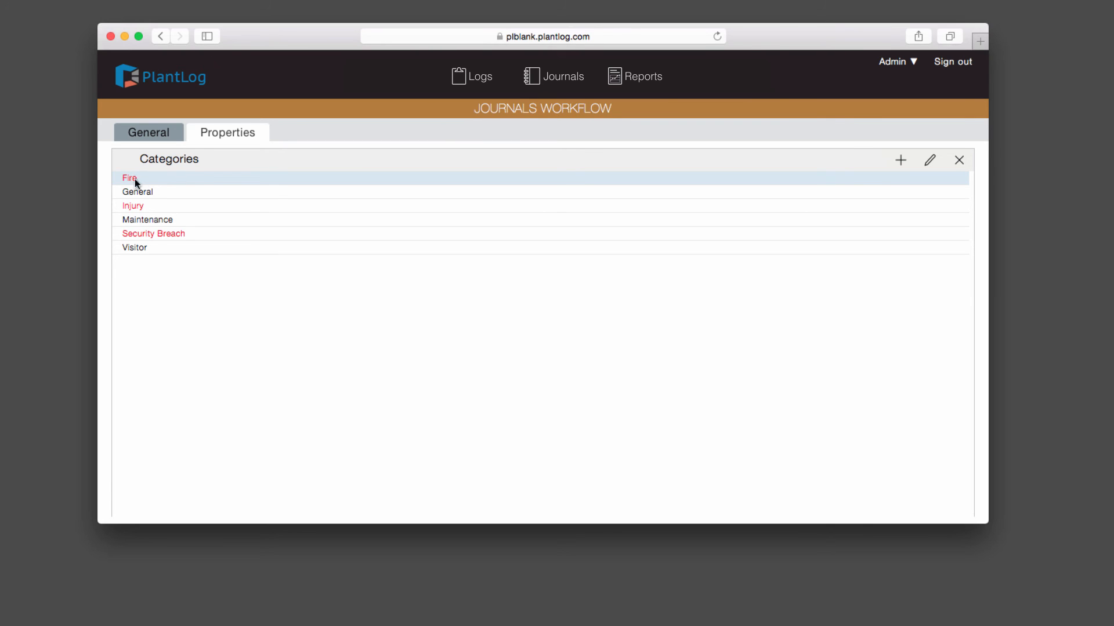
{"action": "left_click", "coordinate": [152, 206]}
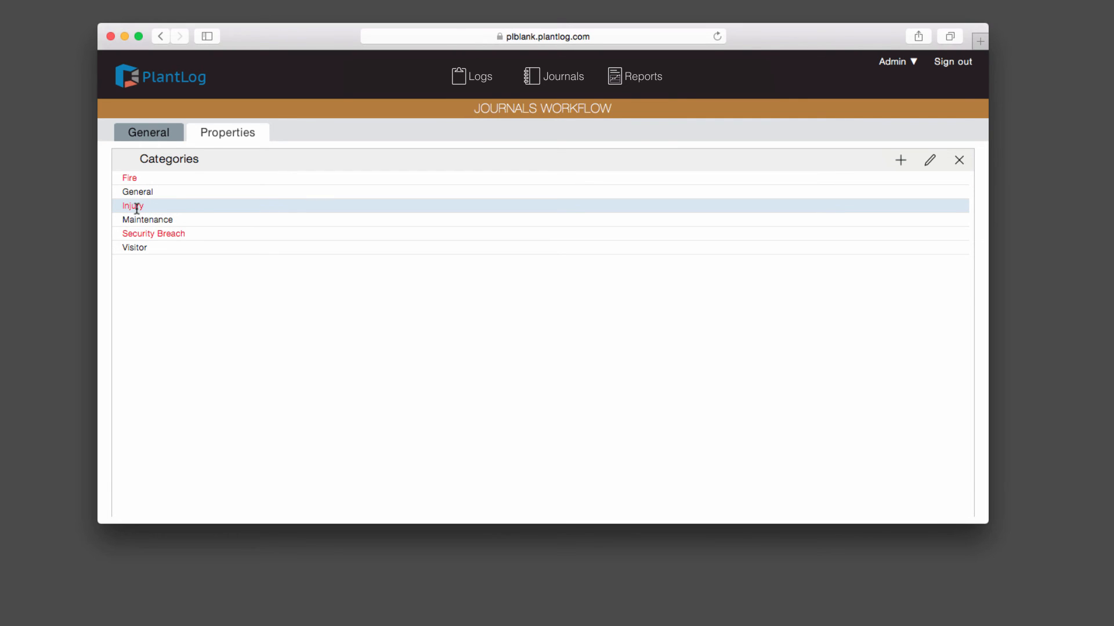
{"action": "left_click", "coordinate": [172, 234]}
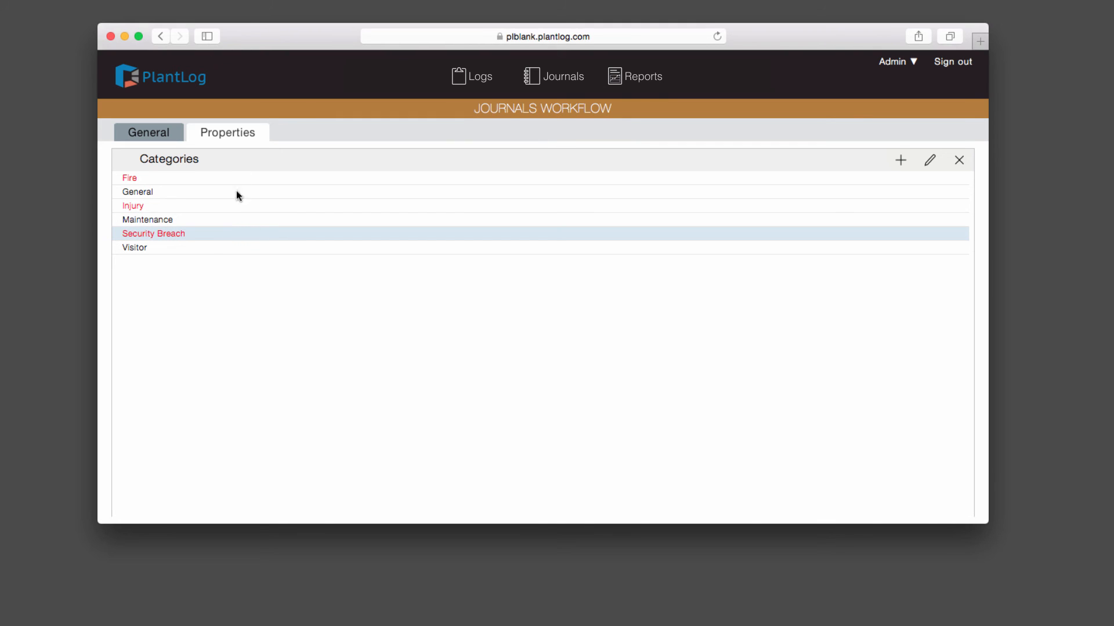
{"action": "left_click", "coordinate": [232, 222]}
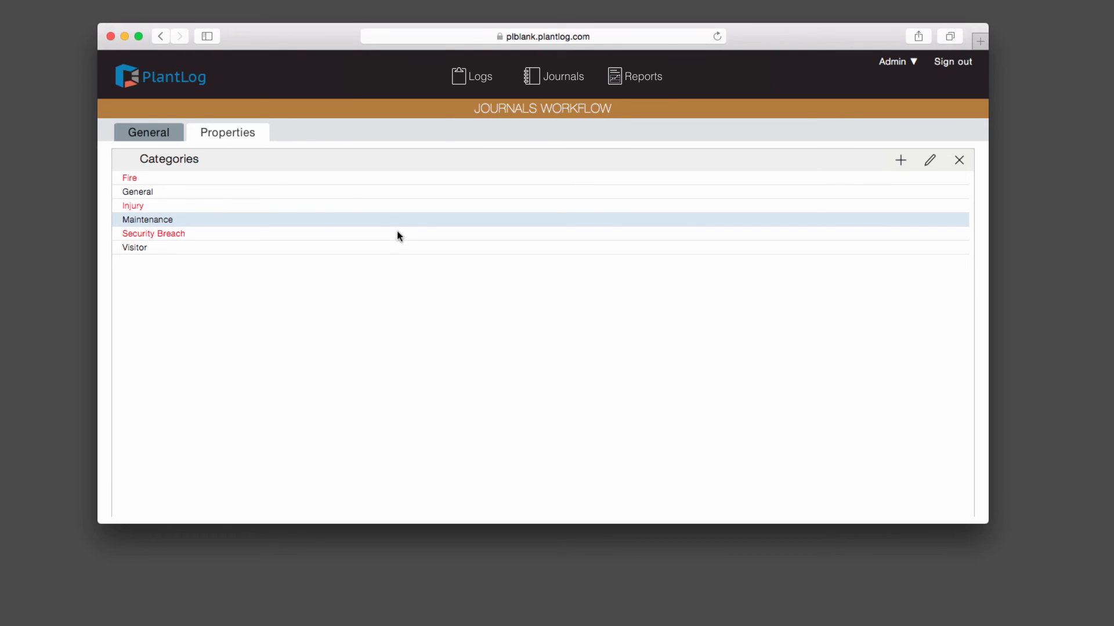
{"action": "left_click", "coordinate": [357, 208]}
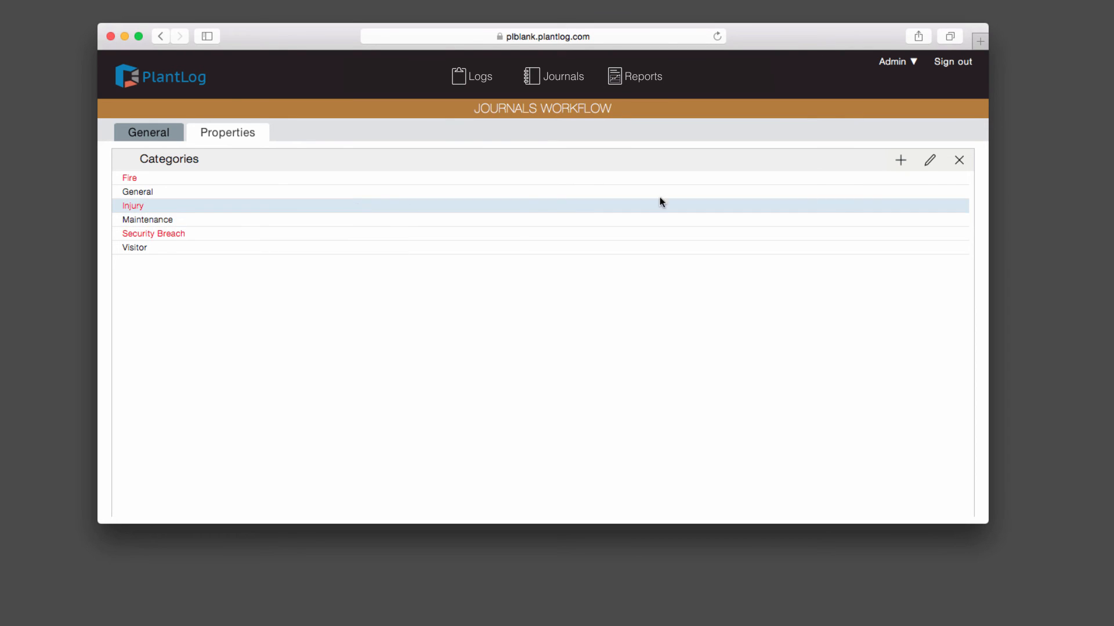
{"action": "left_click", "coordinate": [929, 163]}
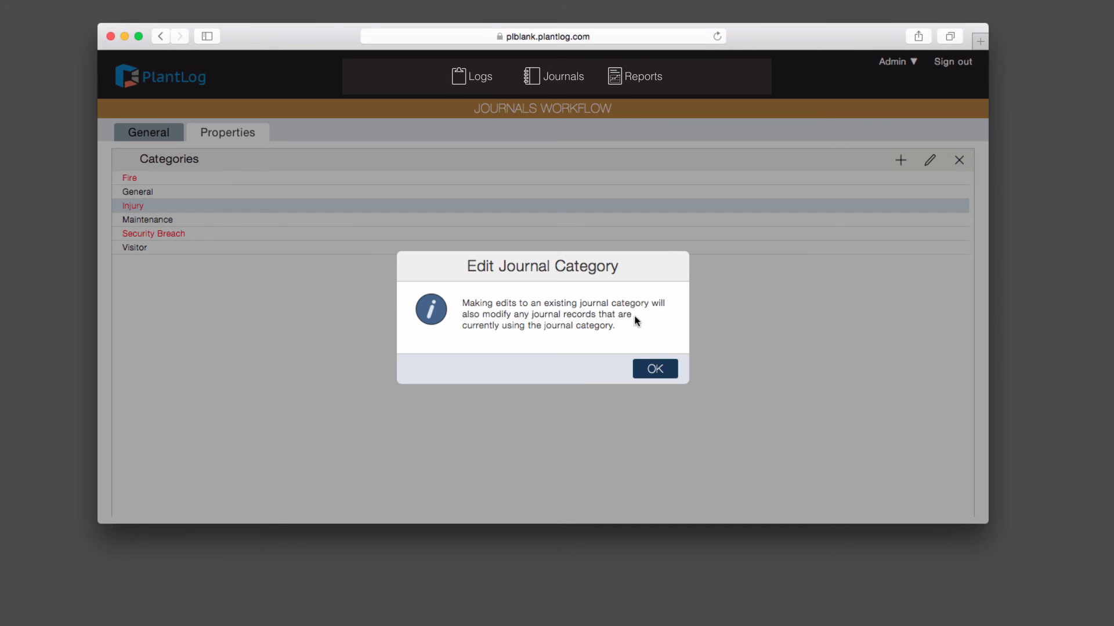
Step: Dismiss the Injury edit warning and cancel the edit form without saving changes
{"action": "left_click", "coordinate": [655, 369]}
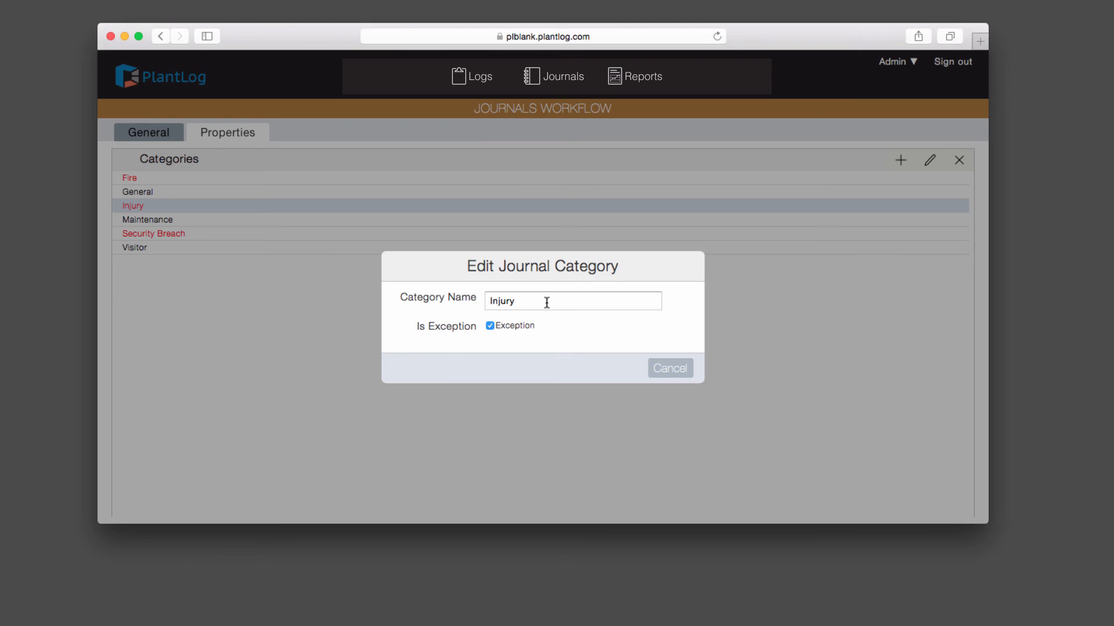
{"action": "left_click", "coordinate": [671, 371]}
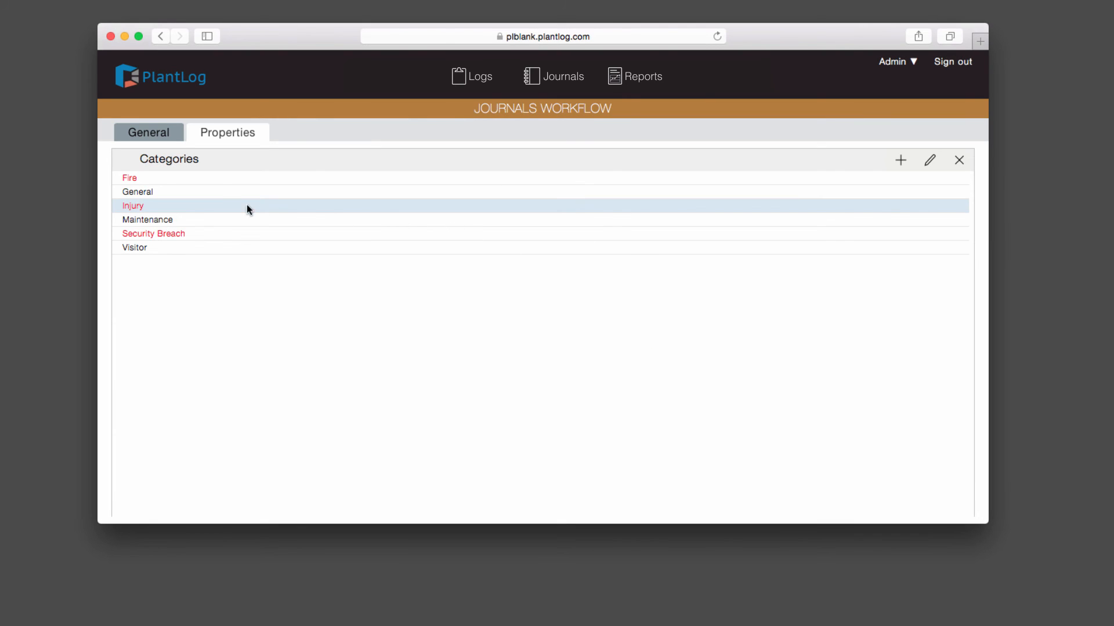
Step: Start a new journal in the journals list named 'Shift Turnover'
{"action": "left_click", "coordinate": [151, 130]}
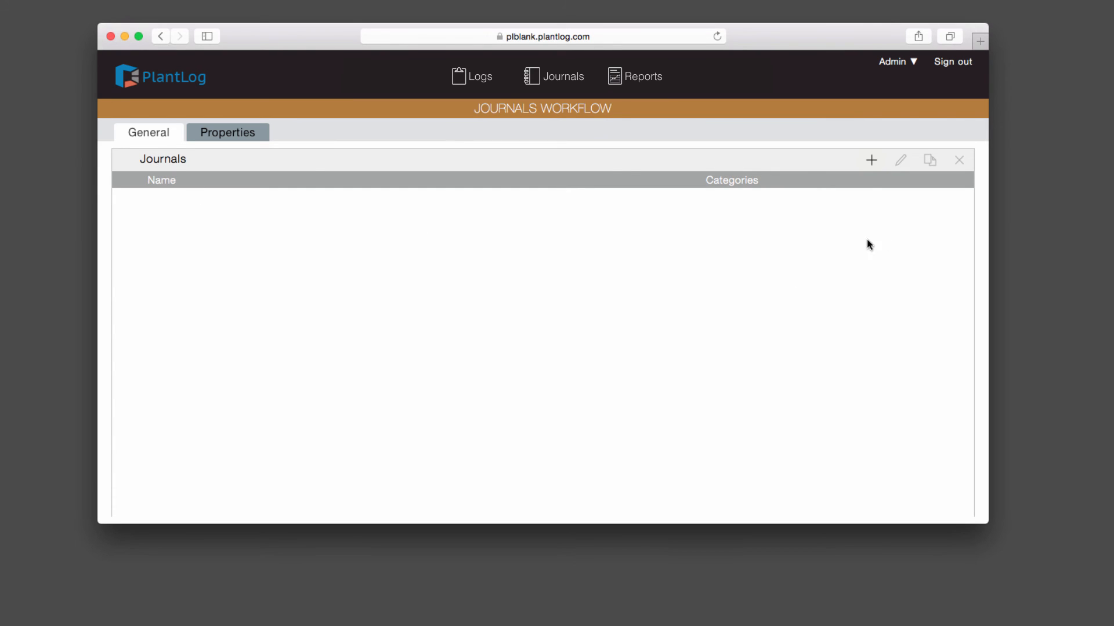
{"action": "left_click", "coordinate": [872, 160]}
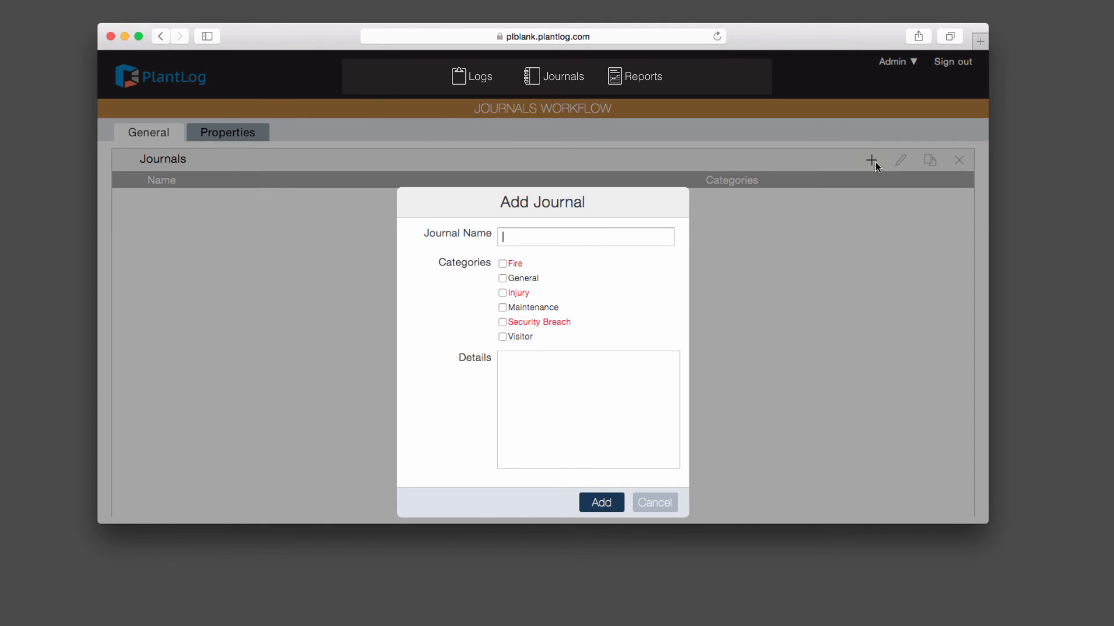
{"action": "type", "text": "Shift Turnover"}
Step: Tick the General, Injury, Maintenance and Visitor categories and add the journal
{"action": "left_click", "coordinate": [561, 237]}
{"action": "left_click", "coordinate": [502, 278]}
{"action": "left_click", "coordinate": [502, 293]}
{"action": "left_click", "coordinate": [503, 308]}
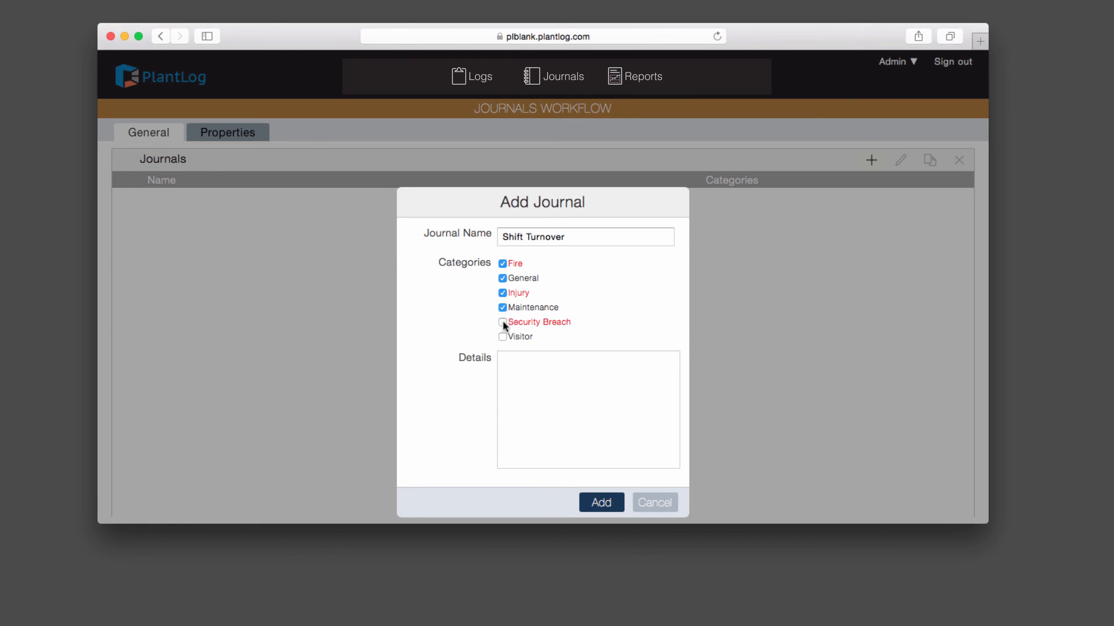
{"action": "left_click", "coordinate": [502, 336]}
{"action": "left_click", "coordinate": [601, 503]}
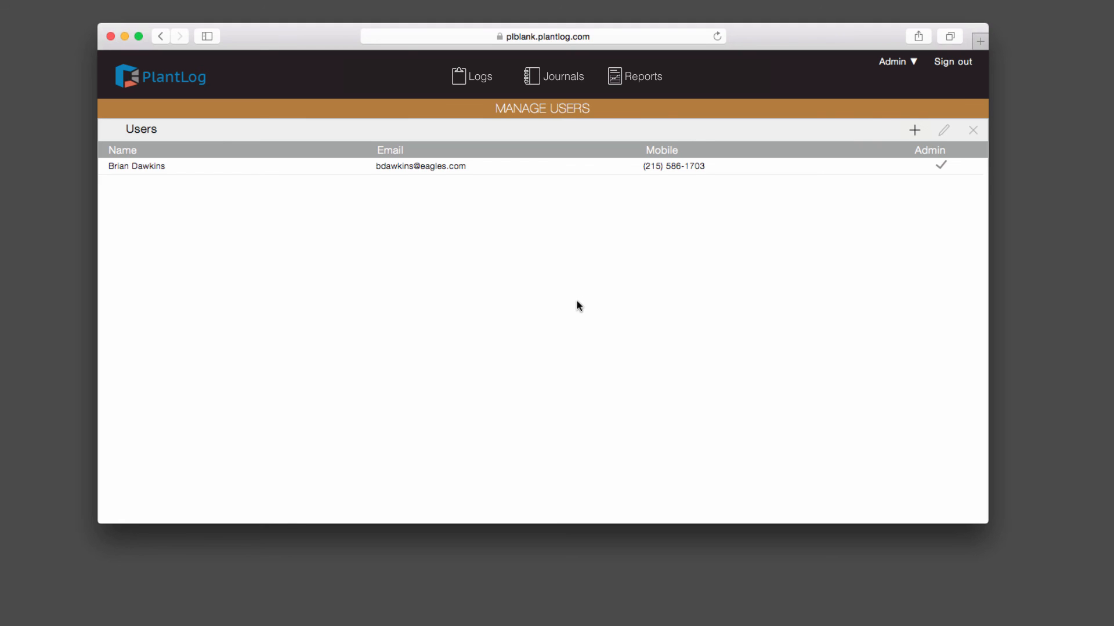
Step: Start a new user and enter the user's full name, e-mail address and mobile number
{"action": "left_click", "coordinate": [525, 168]}
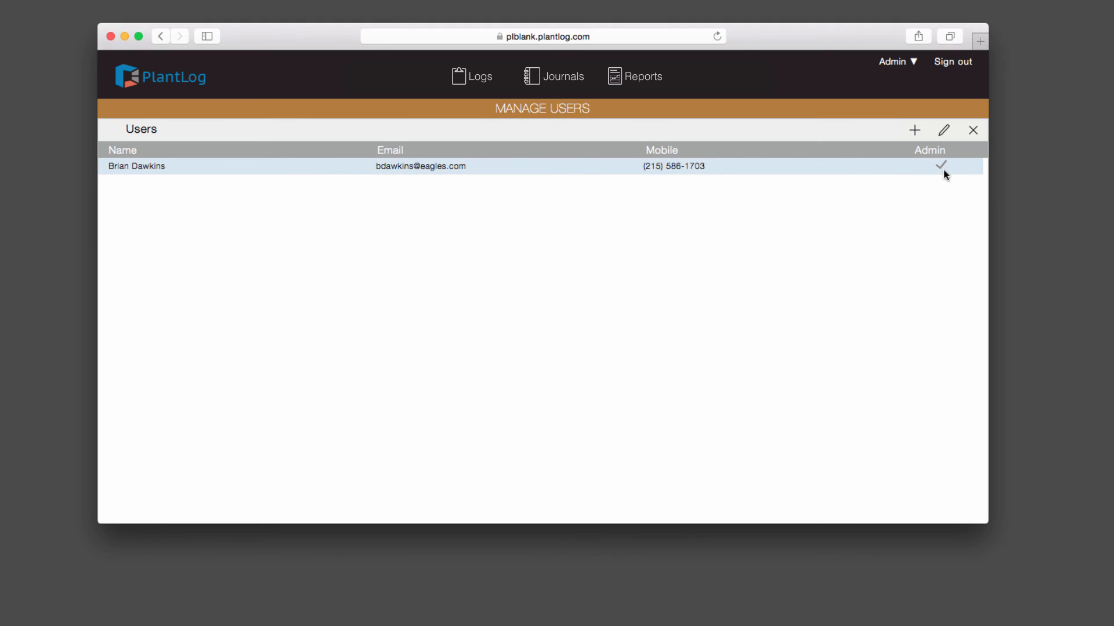
{"action": "left_click", "coordinate": [914, 131]}
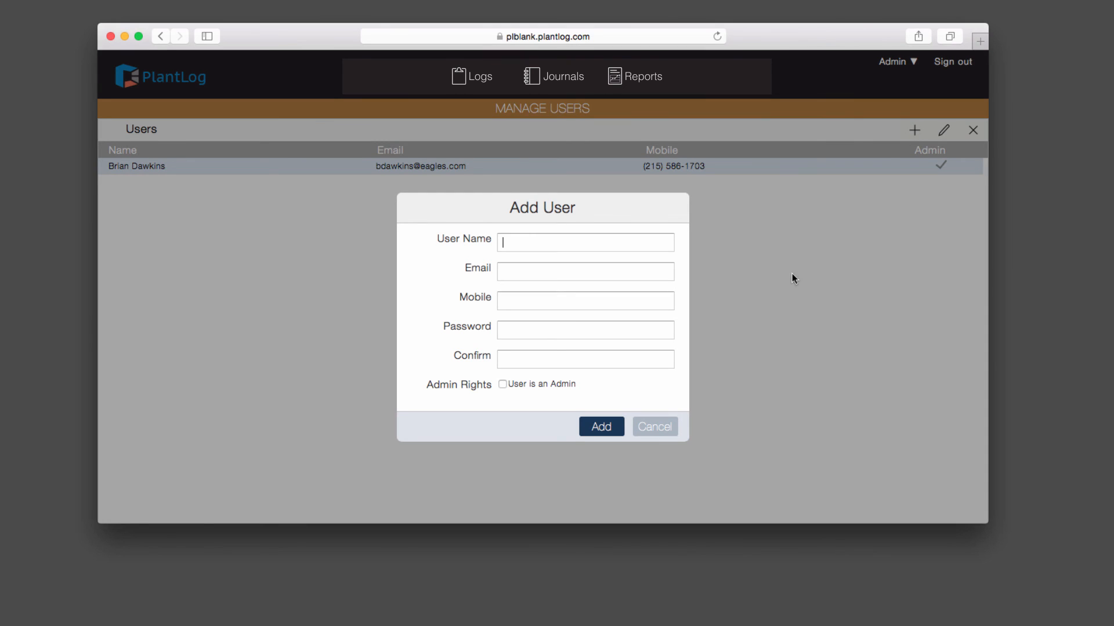
{"action": "key", "text": "Tab"}
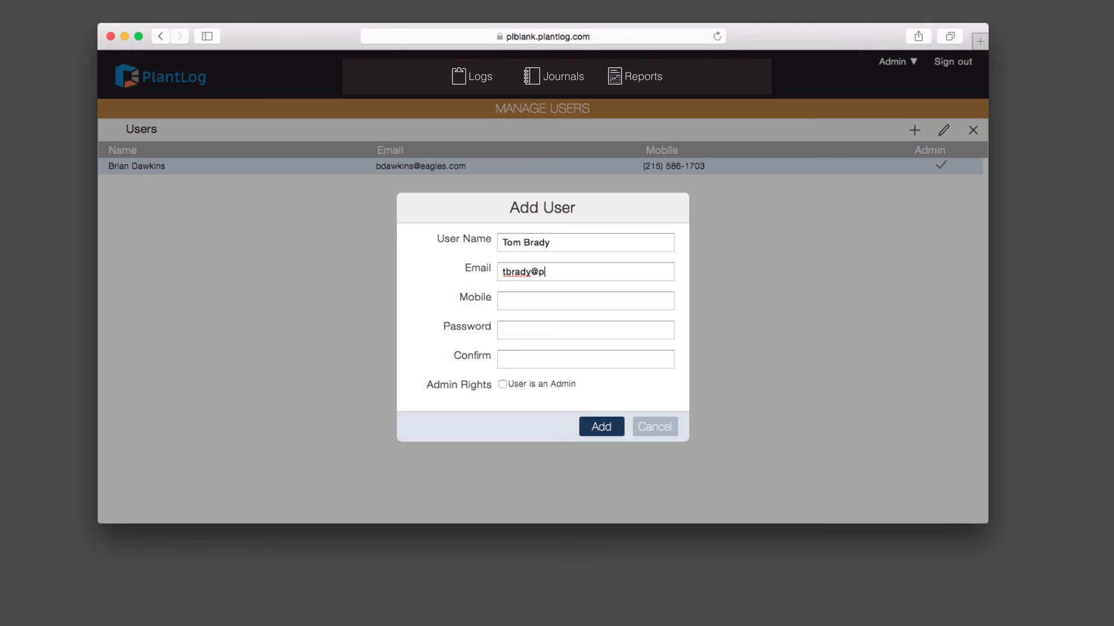
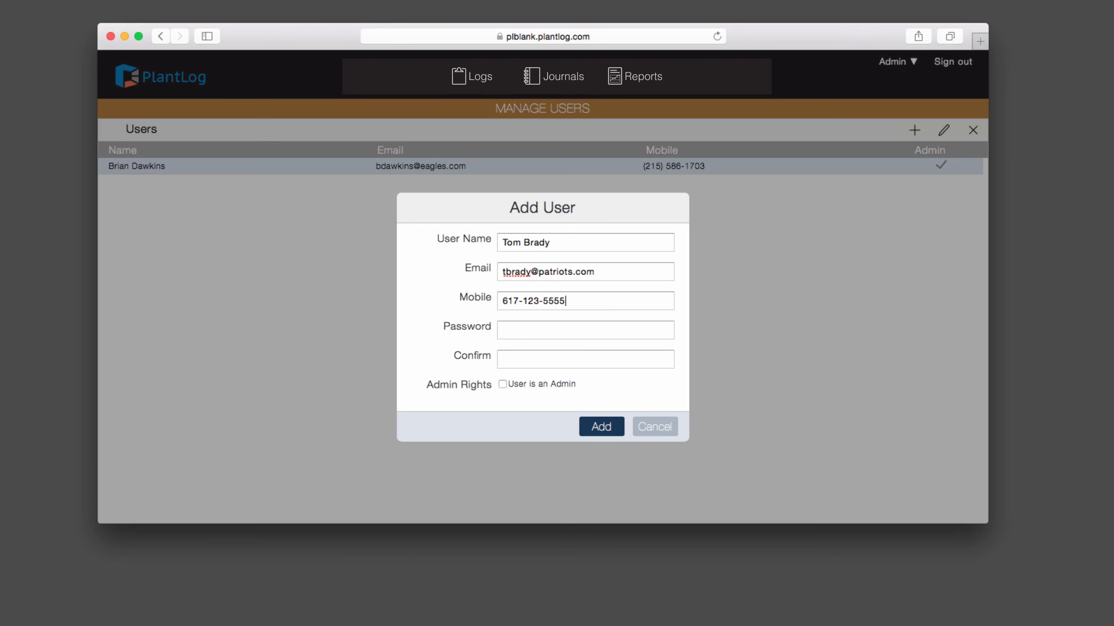
Step: Enter and confirm the user's password, grant admin rights, and add the account
{"action": "key", "text": "Tab"}
{"action": "type", "text": "••••••"}
{"action": "key", "text": "Tab"}
{"action": "type", "text": "•"}
{"action": "key", "text": "BackSpace"}
{"action": "type", "text": "••••••"}
{"action": "left_click", "coordinate": [563, 386]}
{"action": "left_click", "coordinate": [603, 427]}
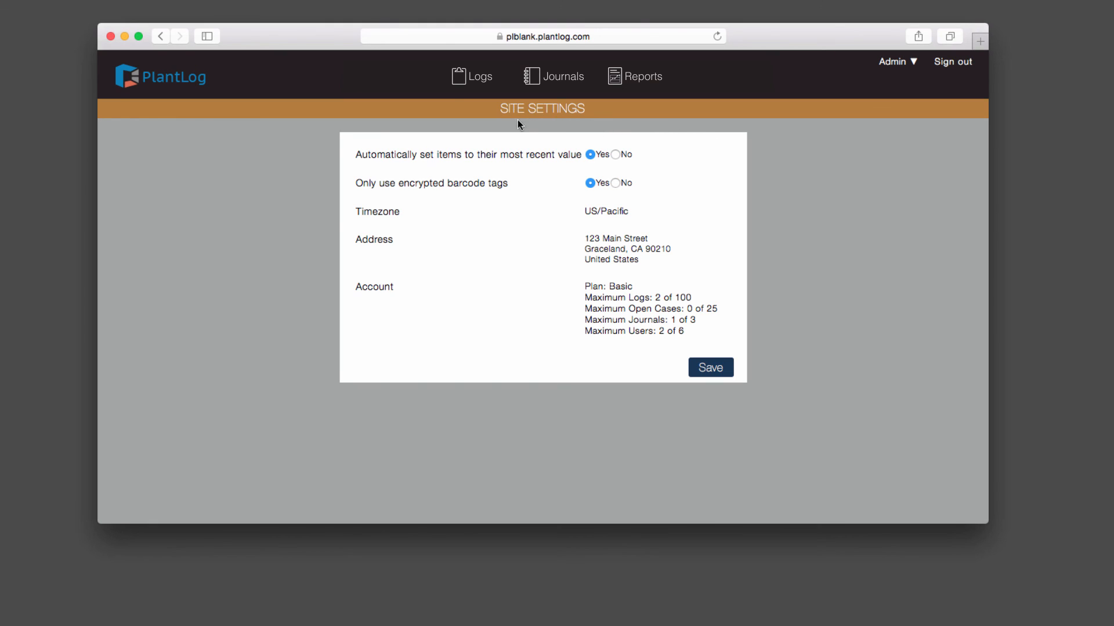
{"action": "mouse_move", "coordinate": [506, 156]}
{"action": "mouse_move", "coordinate": [437, 179]}
{"action": "left_click", "coordinate": [616, 184]}
{"action": "mouse_move", "coordinate": [559, 182]}
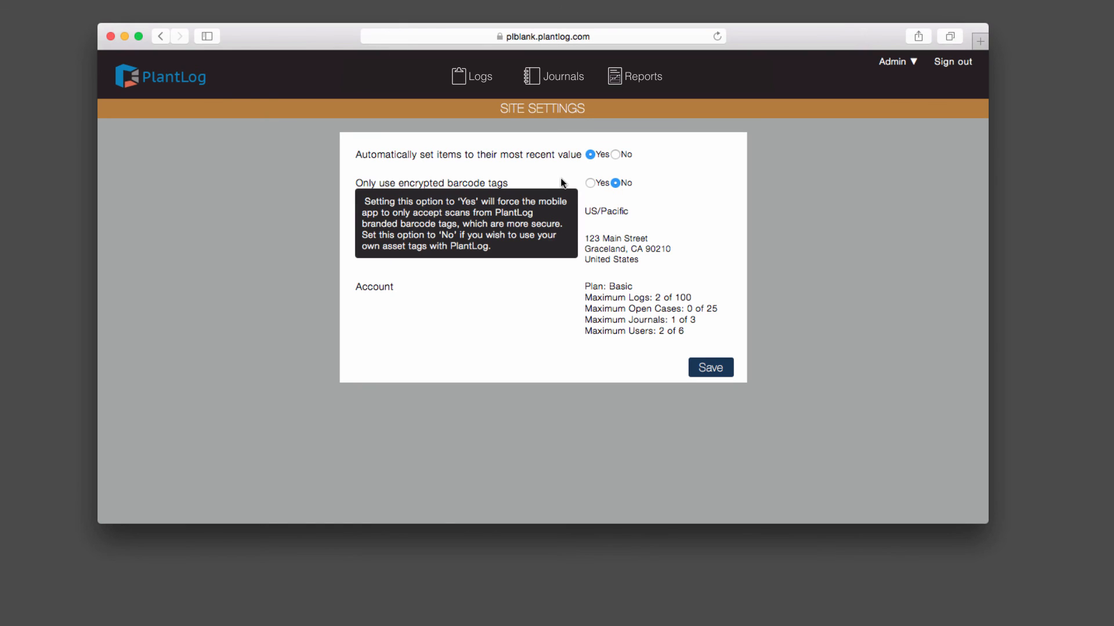